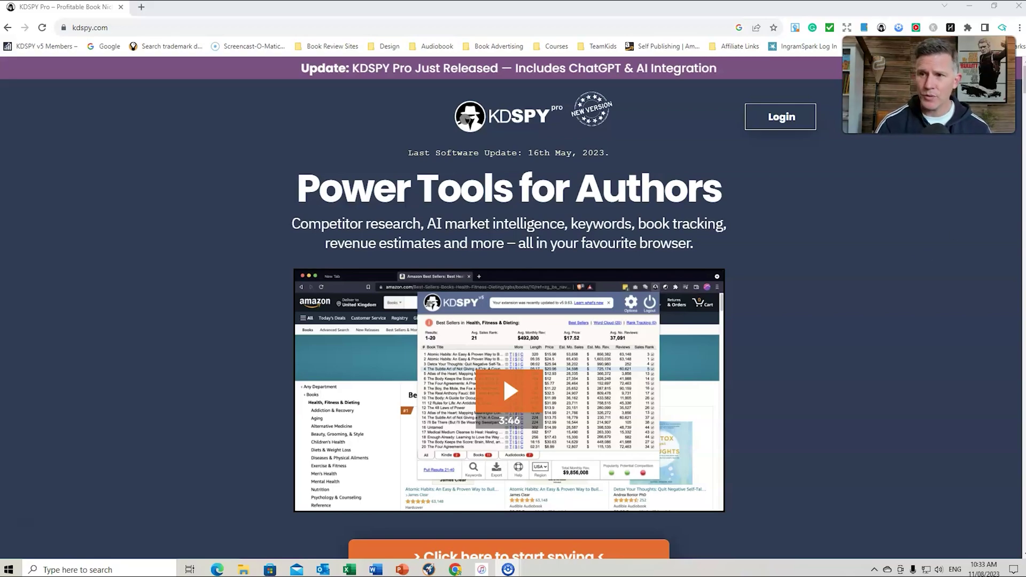
pyautogui.scroll(-20, 502, 377)
pyautogui.scroll(-15, 929, 306)
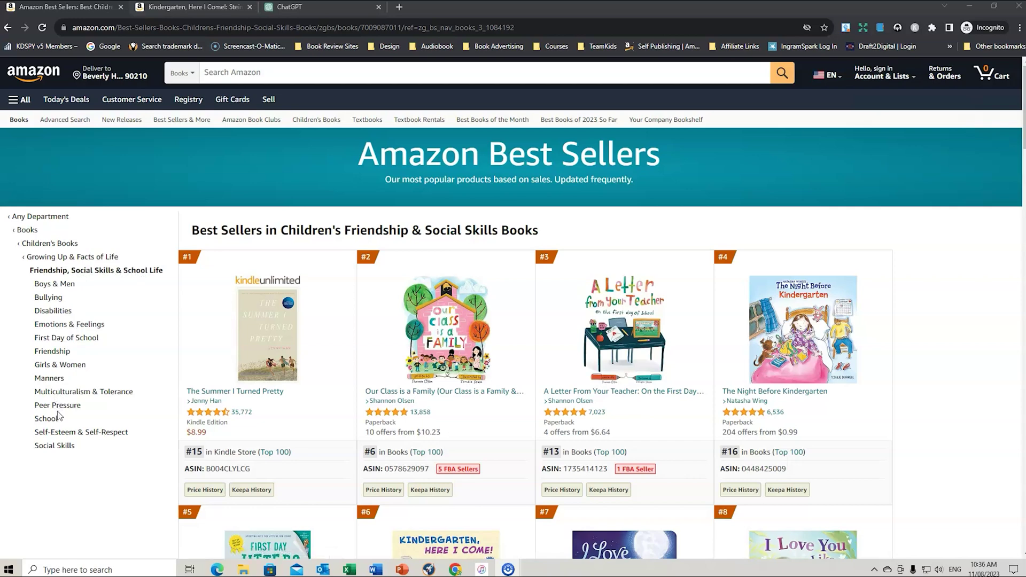
# - Open the children's Self-Esteem & Self-Respect best sellers and run KDSPY on them to check the category's popularity, potential and competition
pyautogui.click(58, 433)
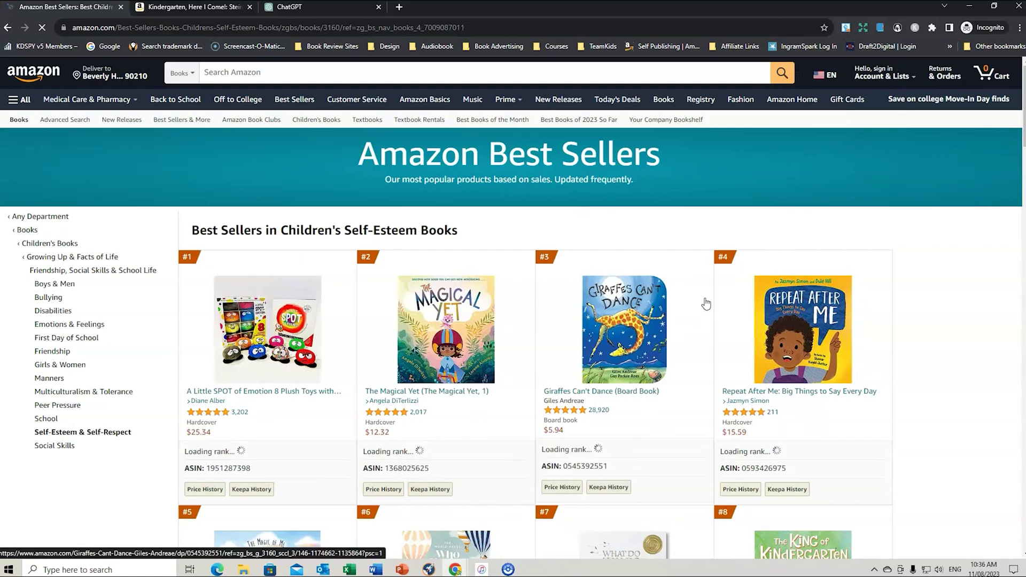
pyautogui.scroll(-5, 705, 300)
pyautogui.scroll(10, 706, 302)
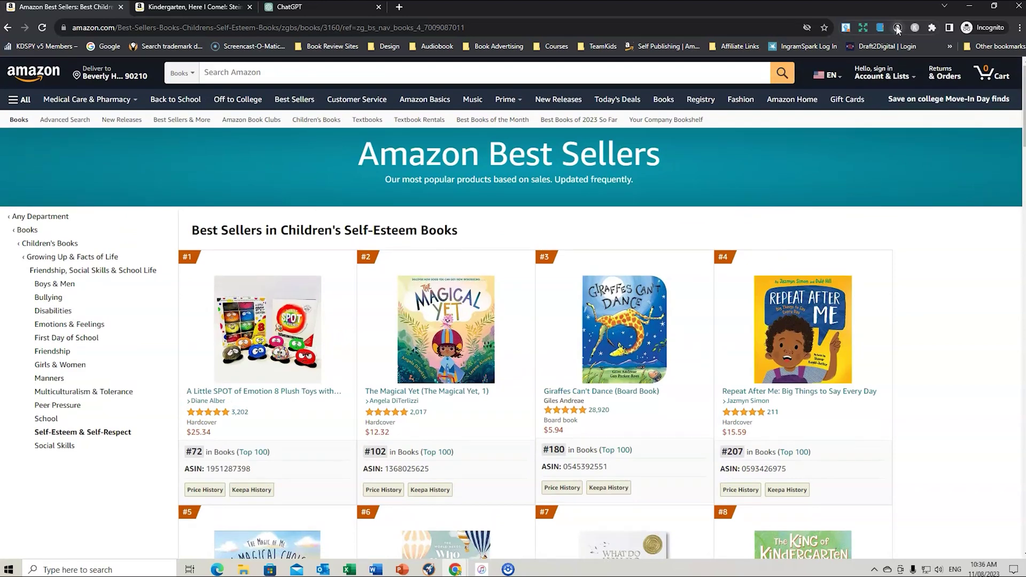
pyautogui.click(897, 28)
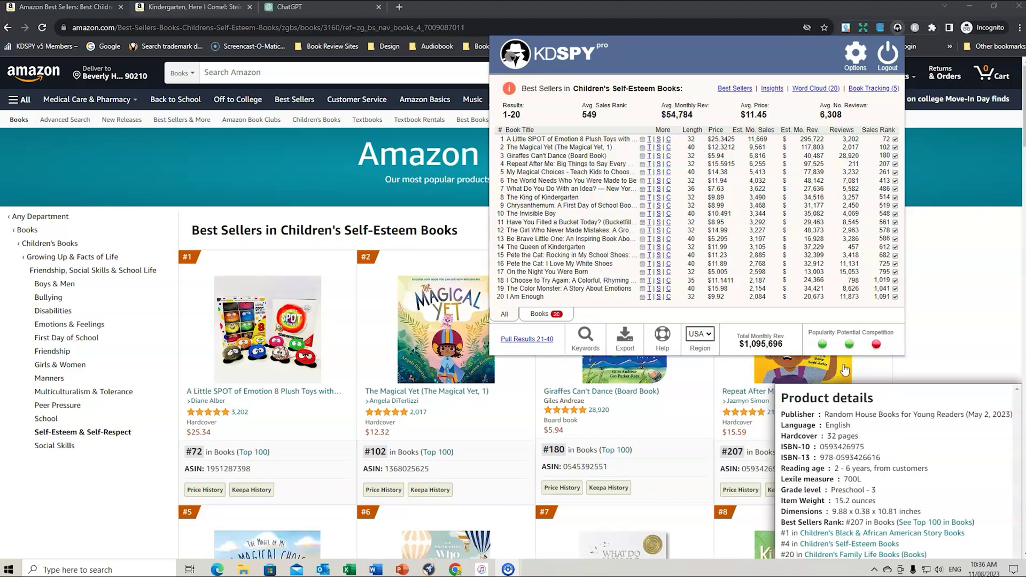
pyautogui.moveTo(875, 346)
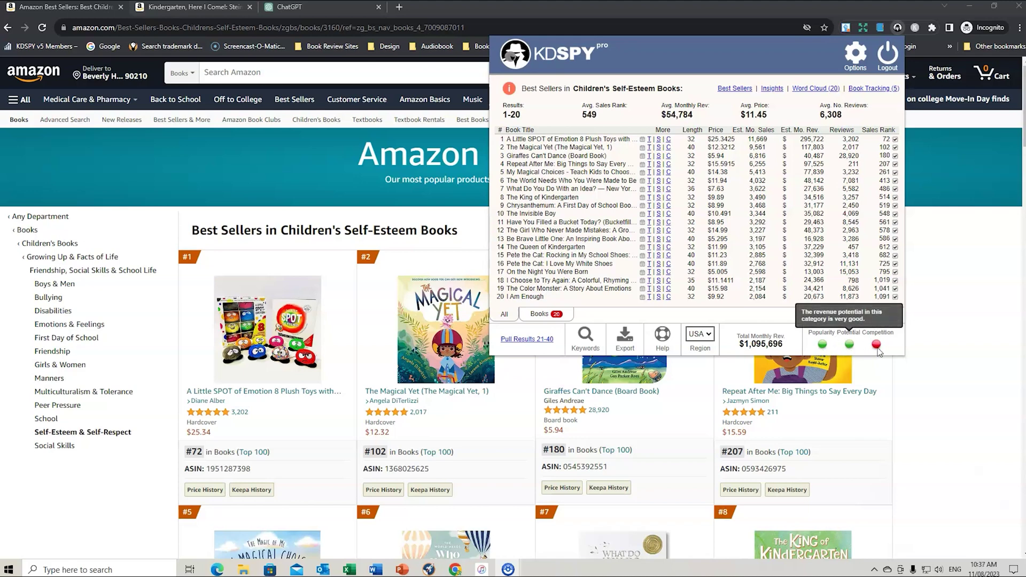
pyautogui.moveTo(823, 347)
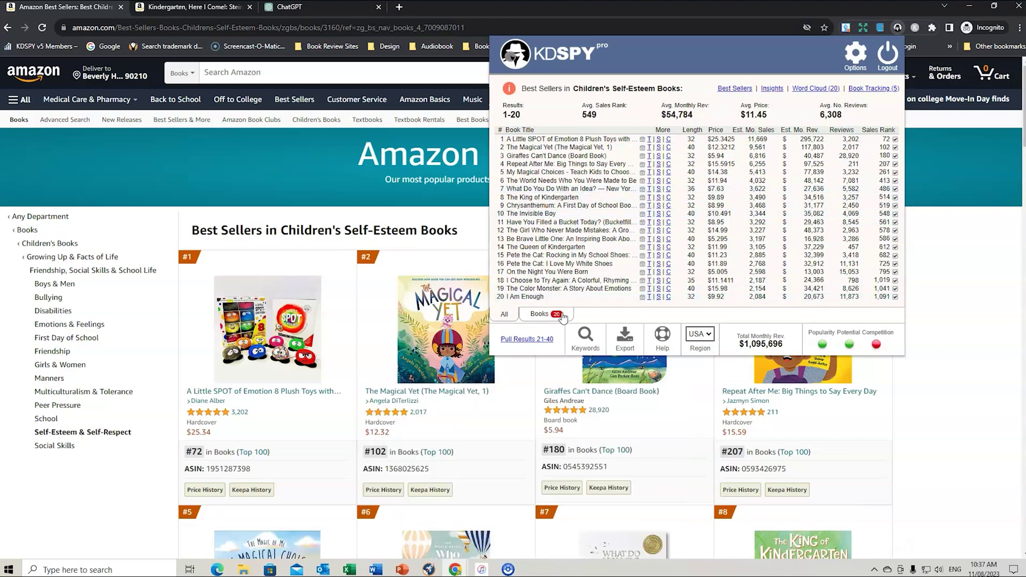
# - View the category's title word cloud and the rank tracking of the tracked paperbacks, returning to the best-seller results
pyautogui.click(813, 90)
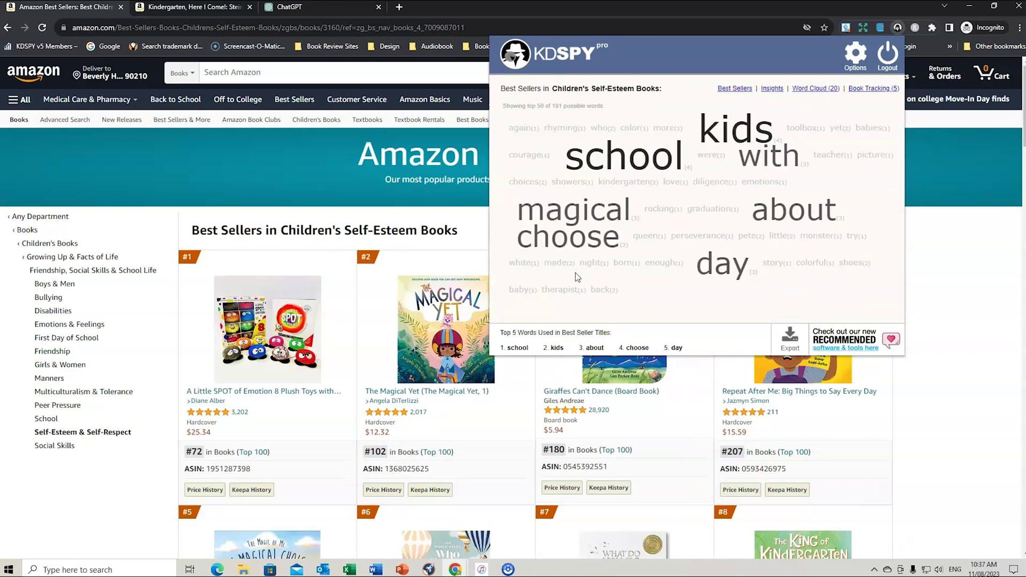
pyautogui.moveTo(375, 347)
pyautogui.click(866, 90)
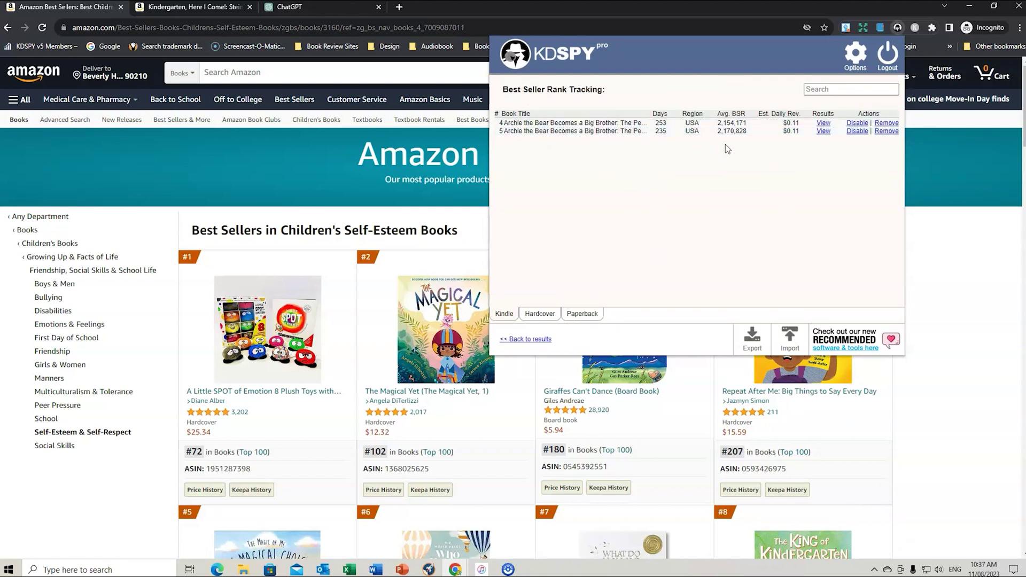
pyautogui.click(582, 314)
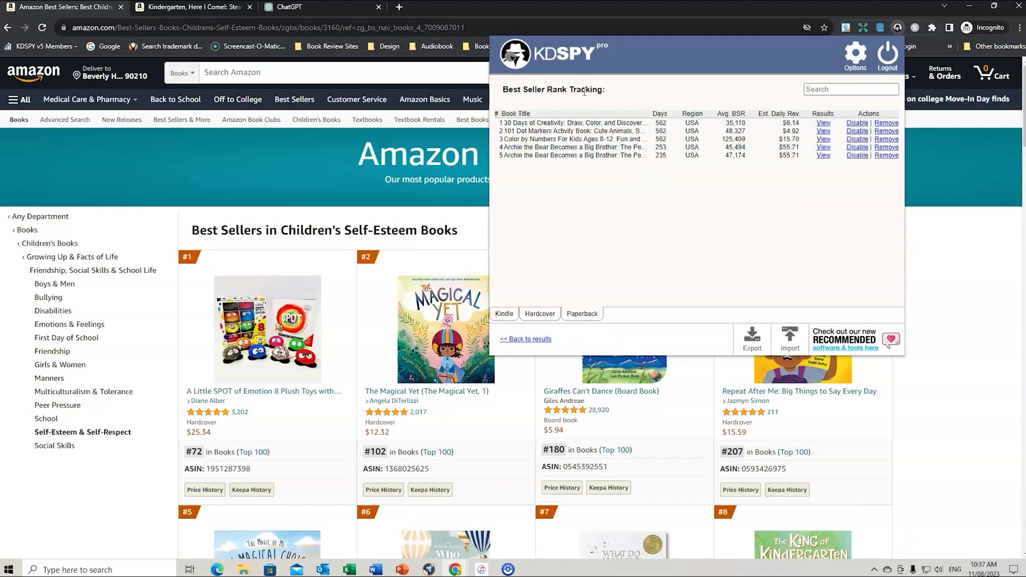
pyautogui.click(963, 266)
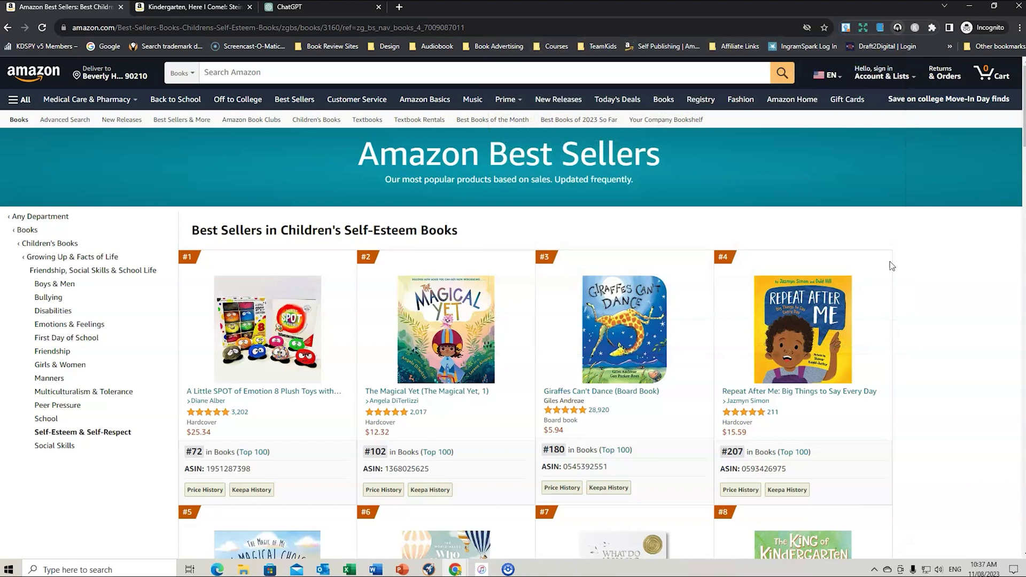
pyautogui.click(898, 27)
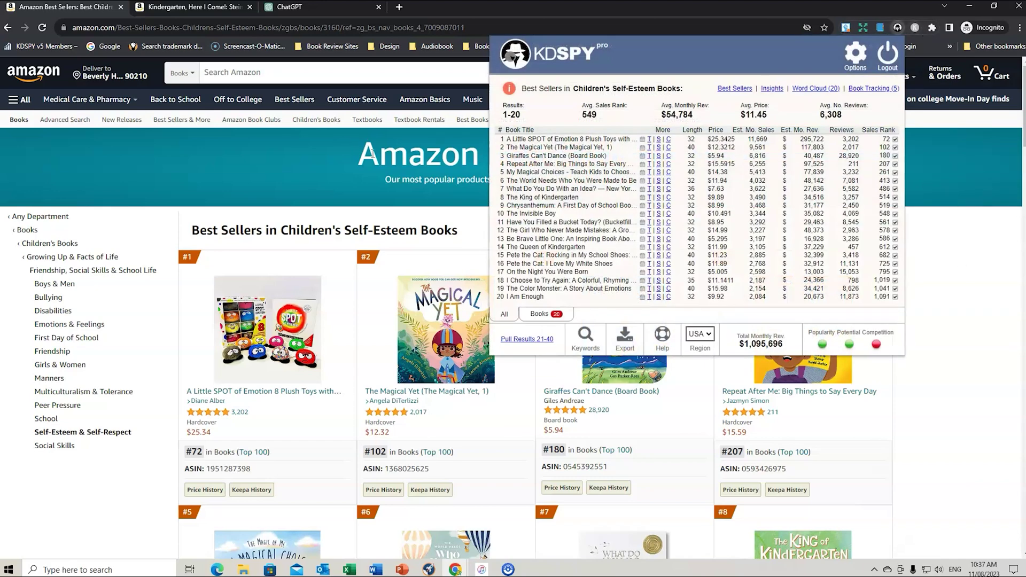
pyautogui.moveTo(462, 285)
# - Open the First Day of School children's category and look through its best sellers
pyautogui.click(73, 339)
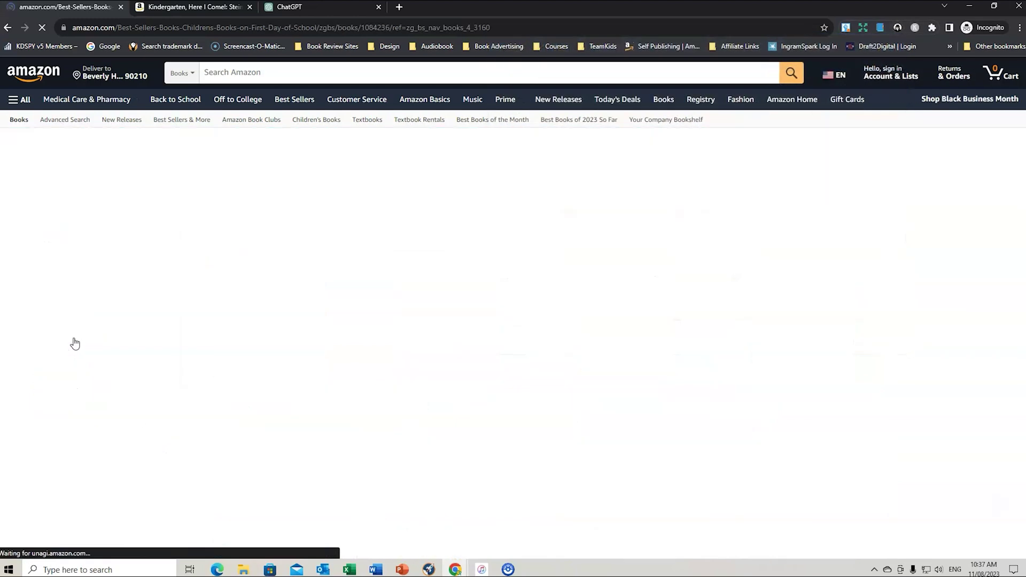
pyautogui.scroll(-5, 932, 288)
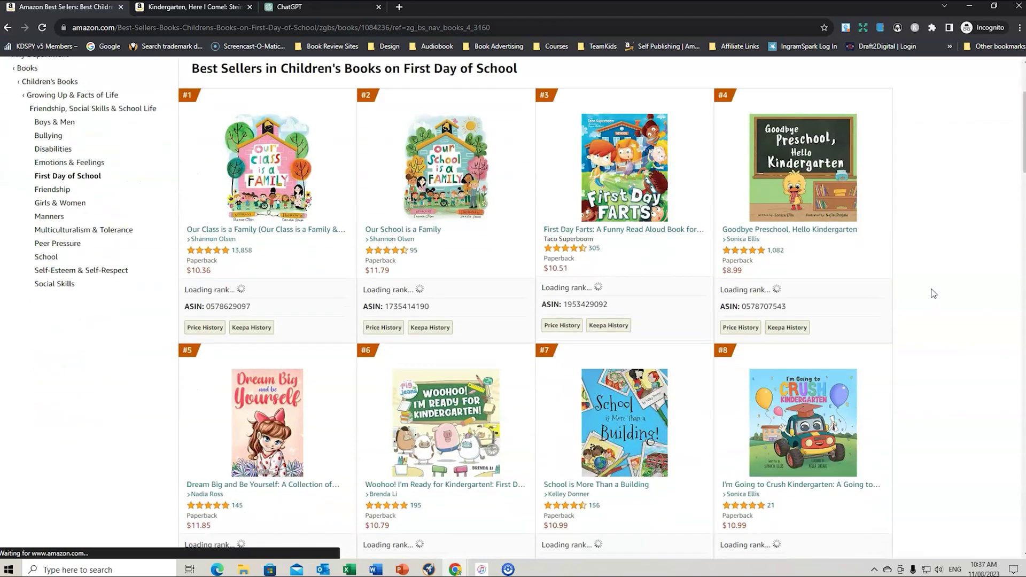
pyautogui.scroll(-2, 932, 283)
pyautogui.scroll(6, 932, 284)
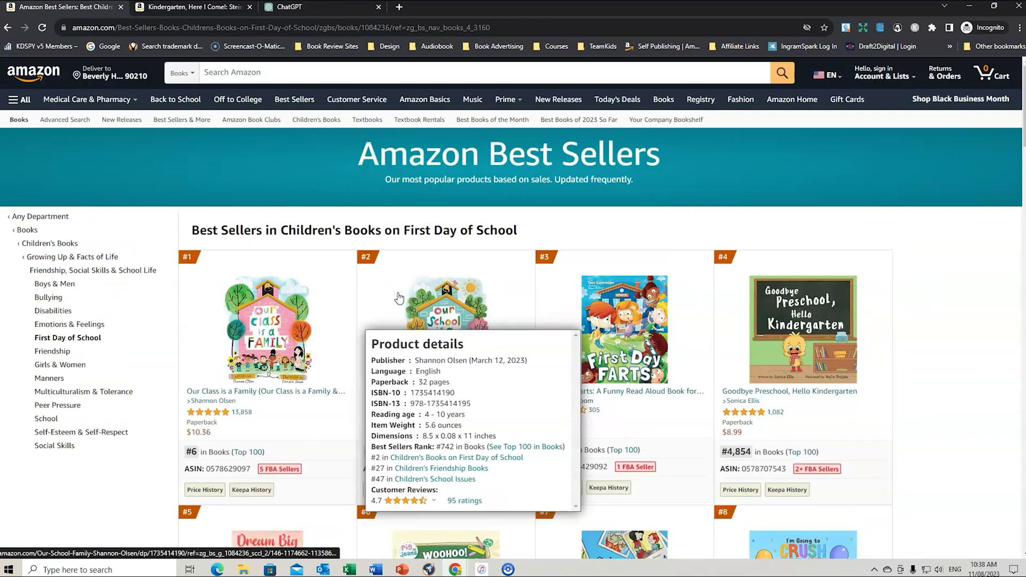
# - Search Amazon's books with the suggested keyword "first day of kindergarten book"
pyautogui.click(274, 75)
pyautogui.write('M')
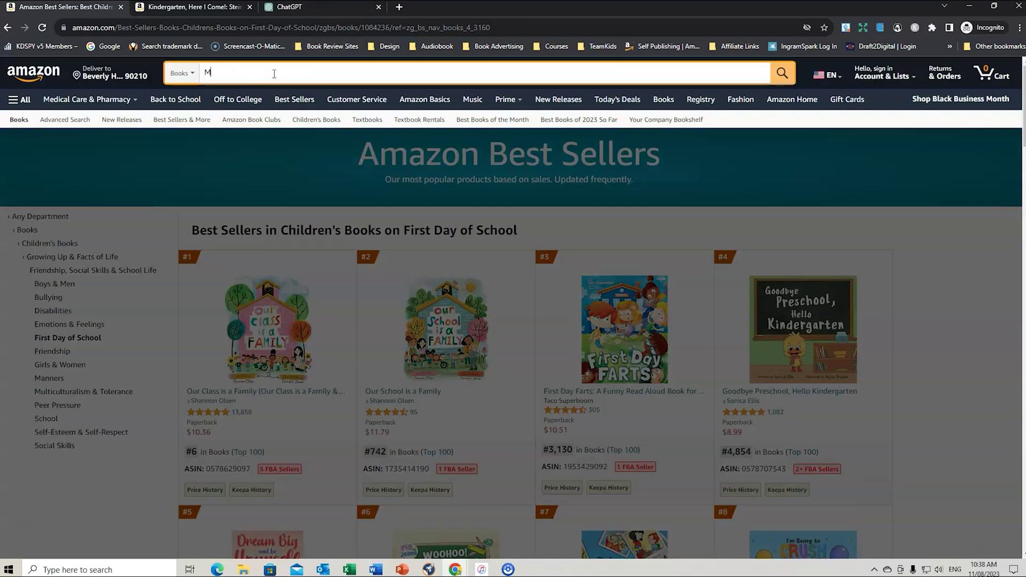
pyautogui.write('y firts day')
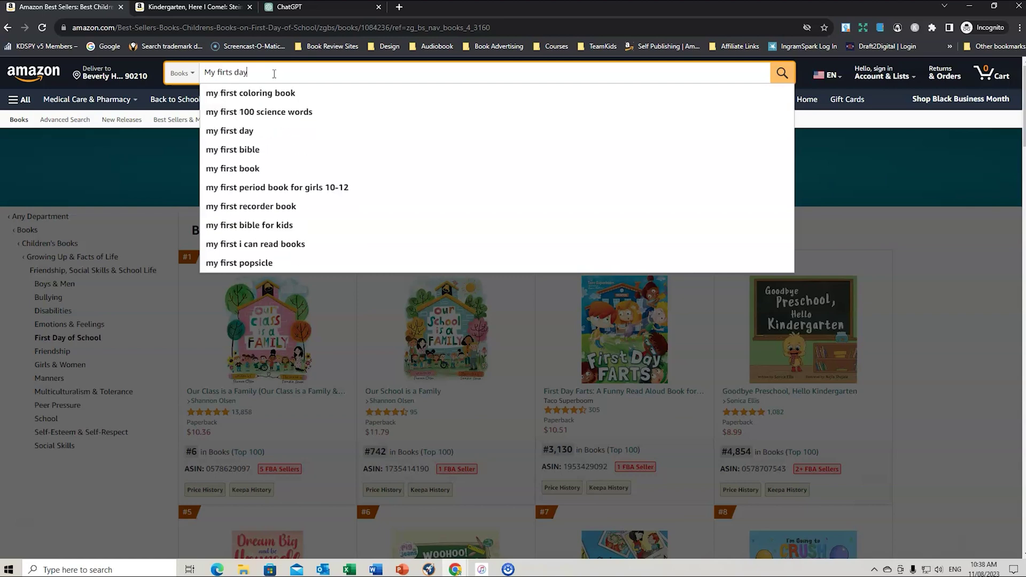
pyautogui.press('BackSpace')
pyautogui.press('BackSpace')
pyautogui.press('BackSpace')
pyautogui.press('BackSpace')
pyautogui.press('BackSpace')
pyautogui.press('BackSpace')
pyautogui.press('BackSpace')
pyautogui.press('BackSpace')
pyautogui.press('BackSpace')
pyautogui.press('BackSpace')
pyautogui.press('BackSpace')
pyautogui.press('BackSpace')
pyautogui.write('First Day at')
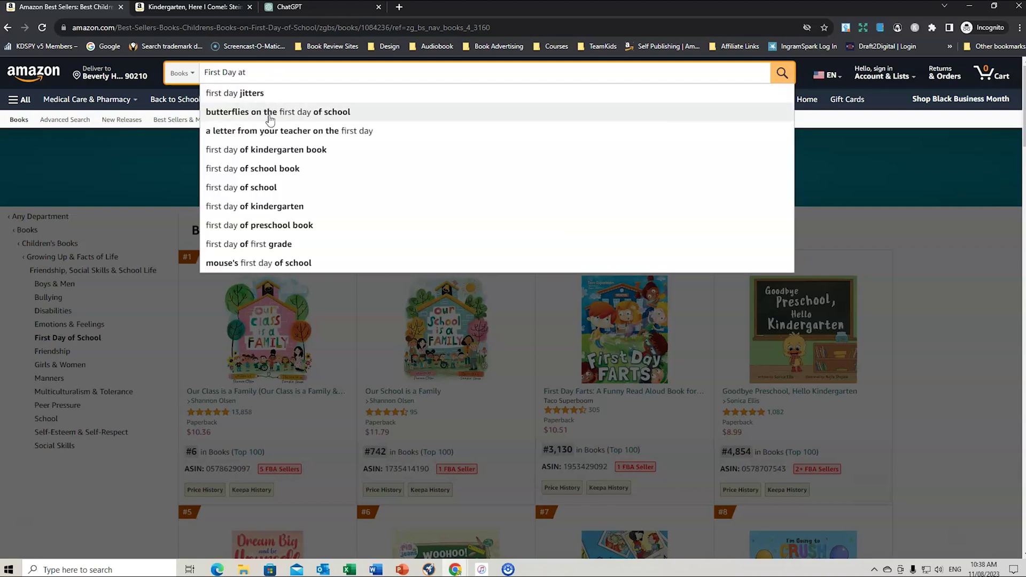
pyautogui.click(271, 152)
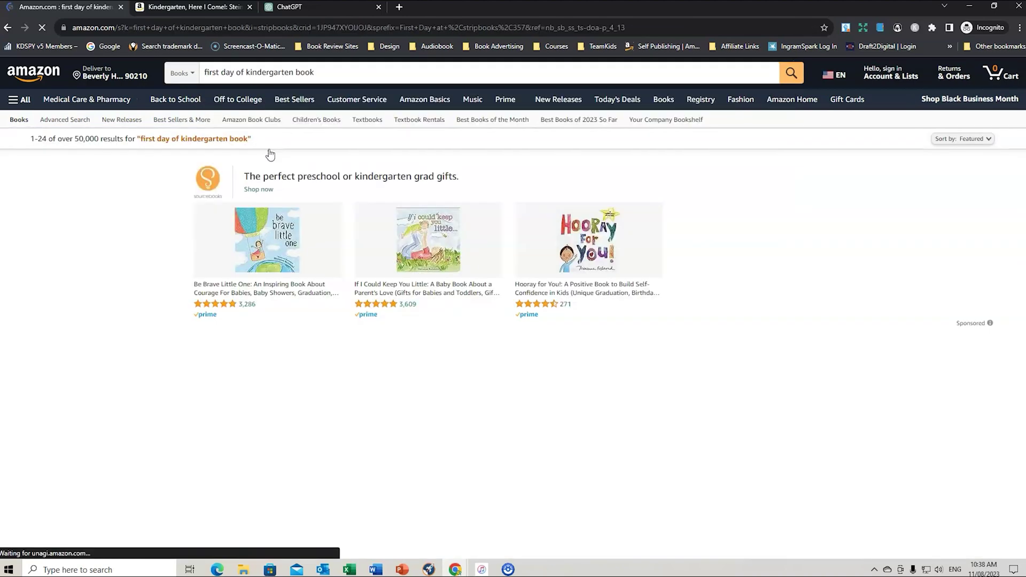
# - Run KDSPY on the search results, exclude the eighth book, the Beechview Elementary title, and check the competition rating
pyautogui.click(897, 29)
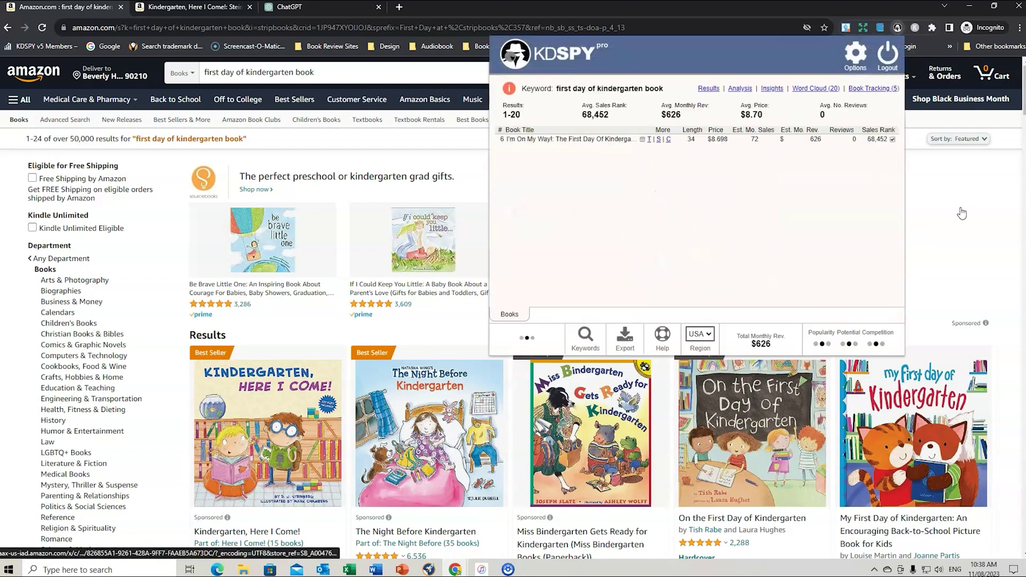
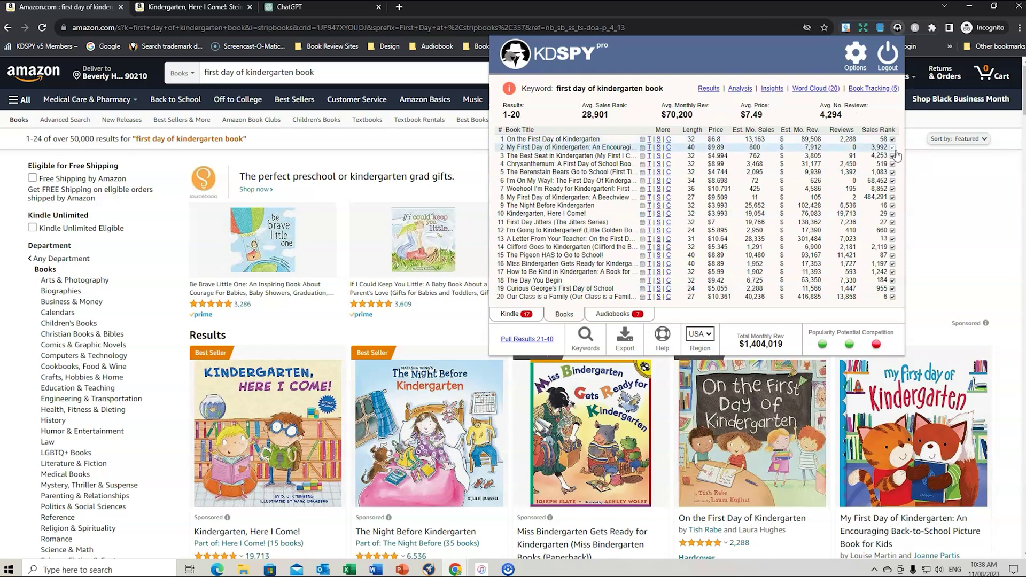
pyautogui.click(892, 198)
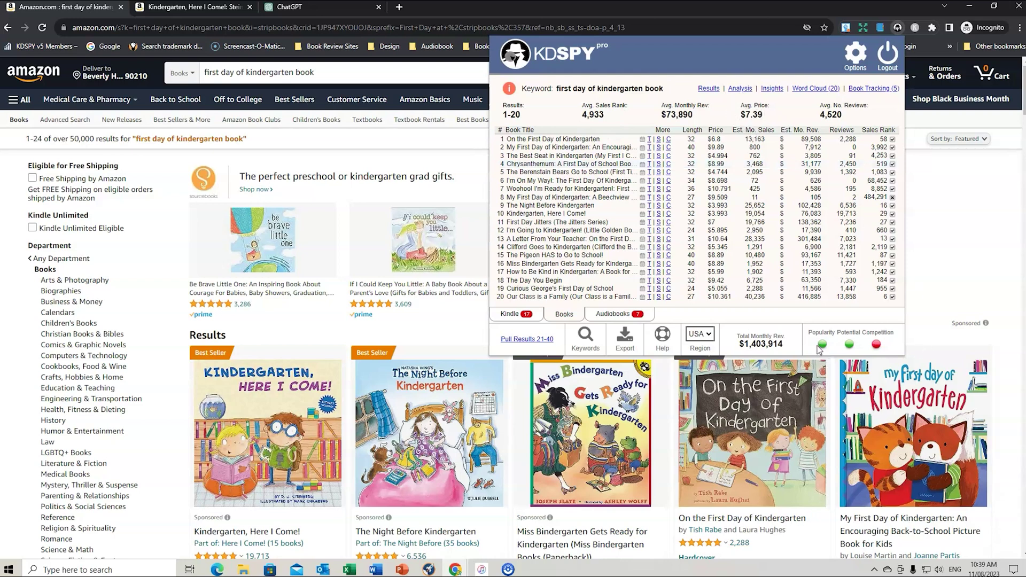
pyautogui.moveTo(876, 346)
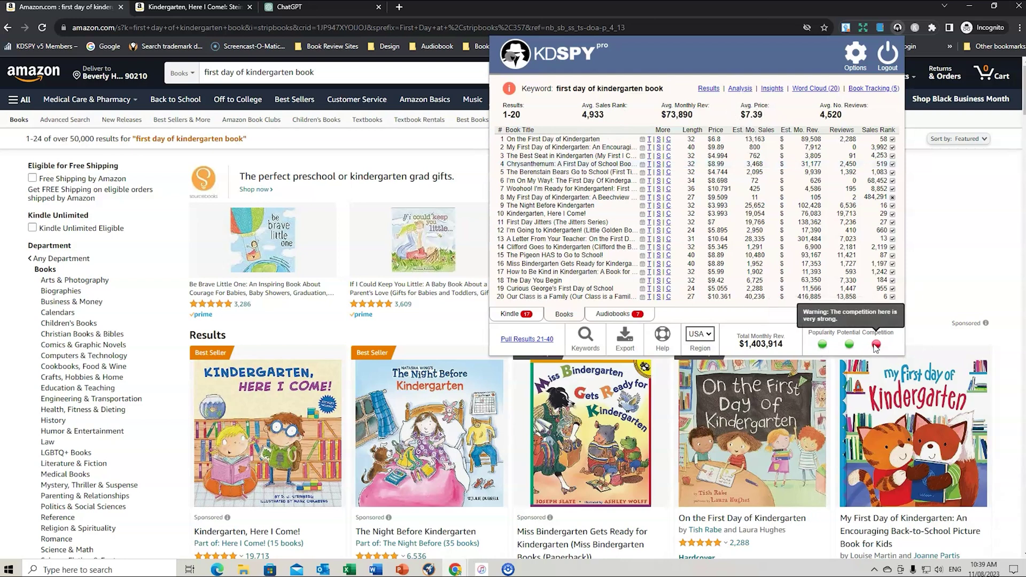
# - Examine the keyword's analysis and title word cloud, sorting the book results by reviews and by sales rank
pyautogui.click(740, 90)
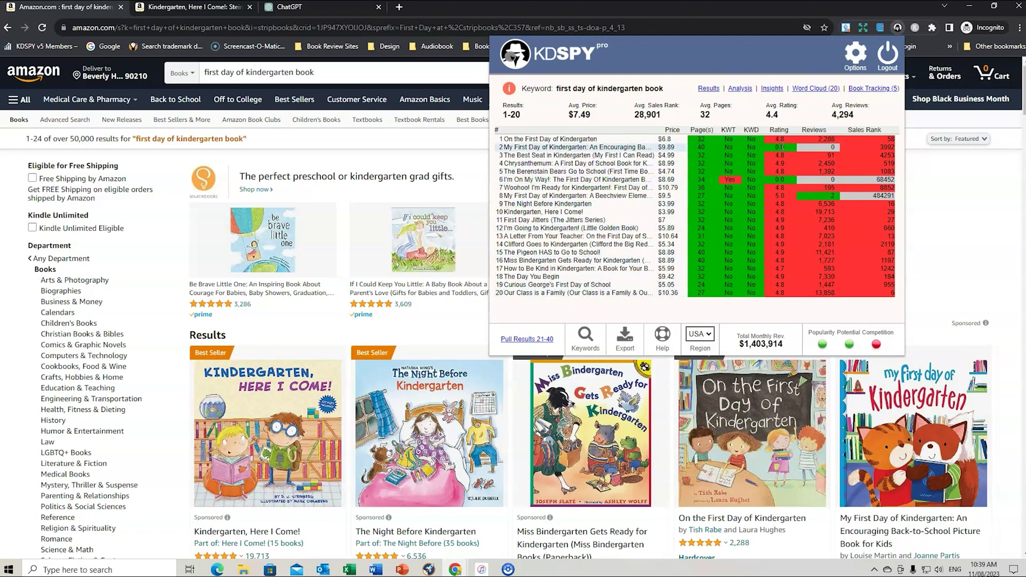
pyautogui.click(709, 88)
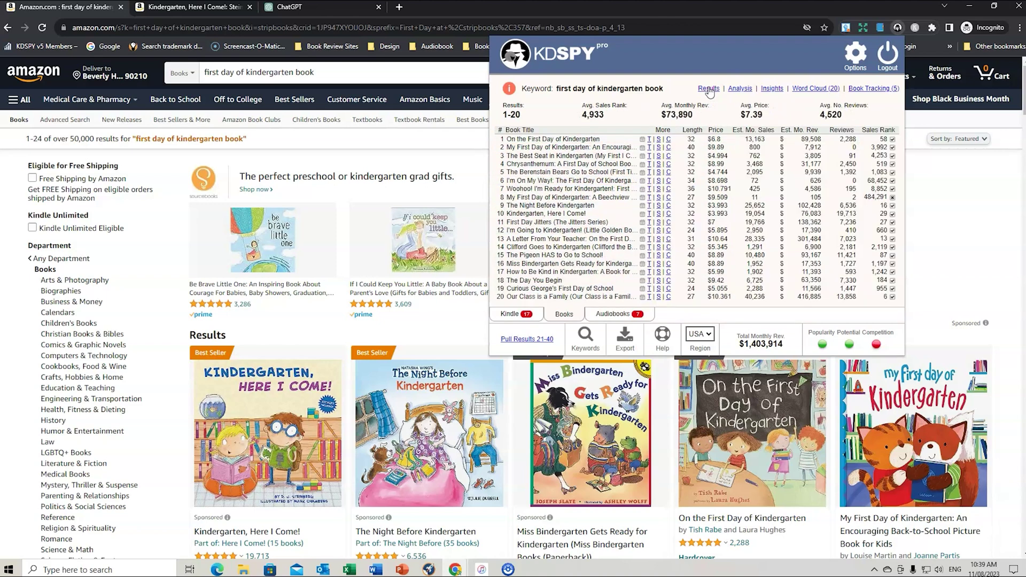
pyautogui.click(850, 130)
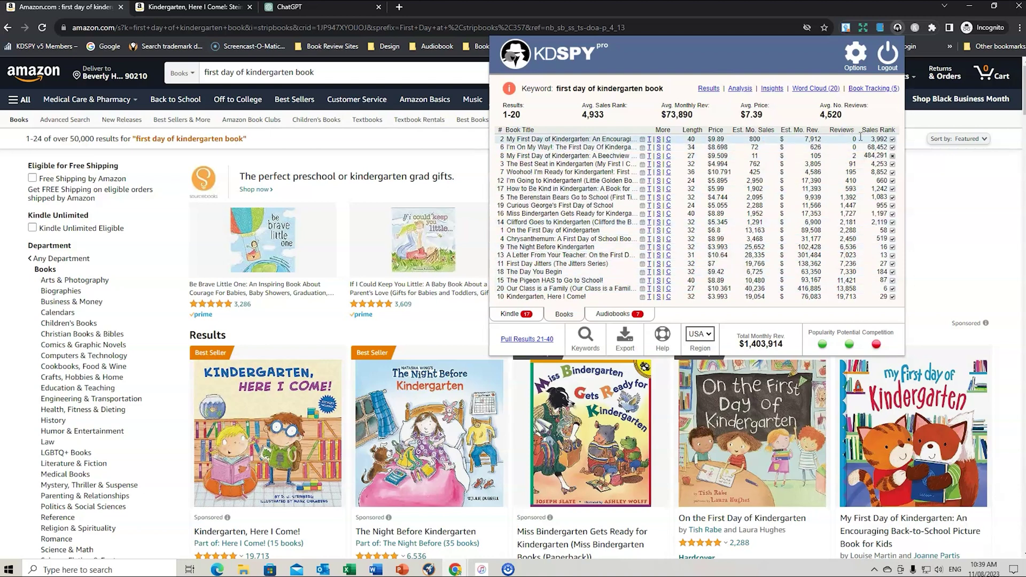
pyautogui.click(879, 130)
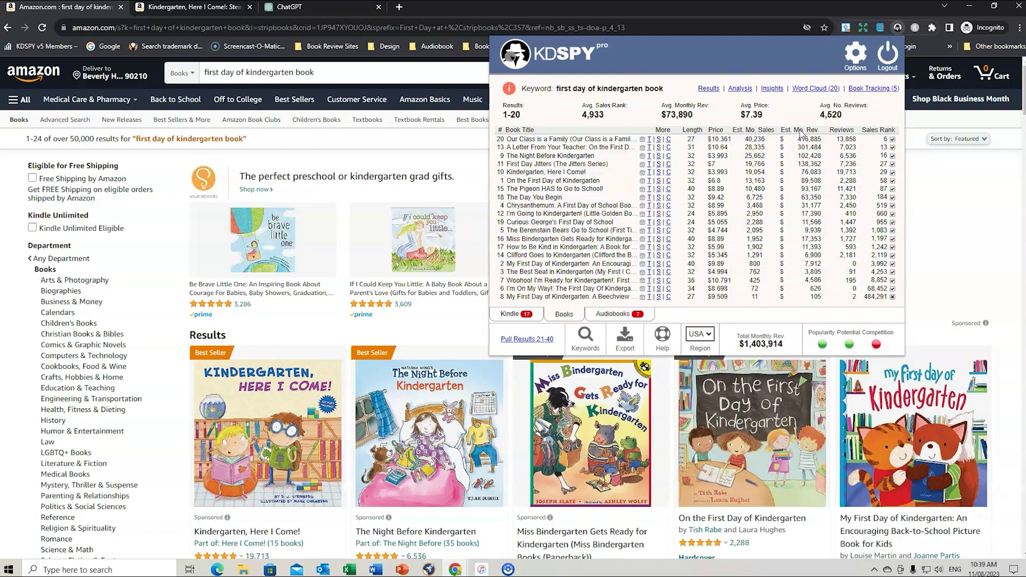
pyautogui.click(813, 91)
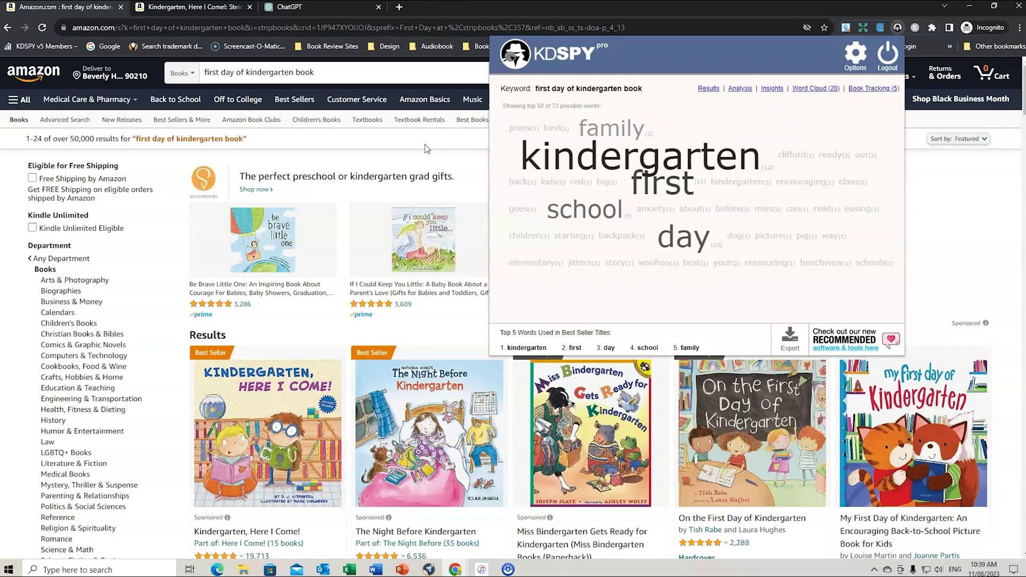
# - Copy the Trend Analysis prompt from KDSPY's AI insights and use it in a new ChatGPT chat
pyautogui.click(772, 90)
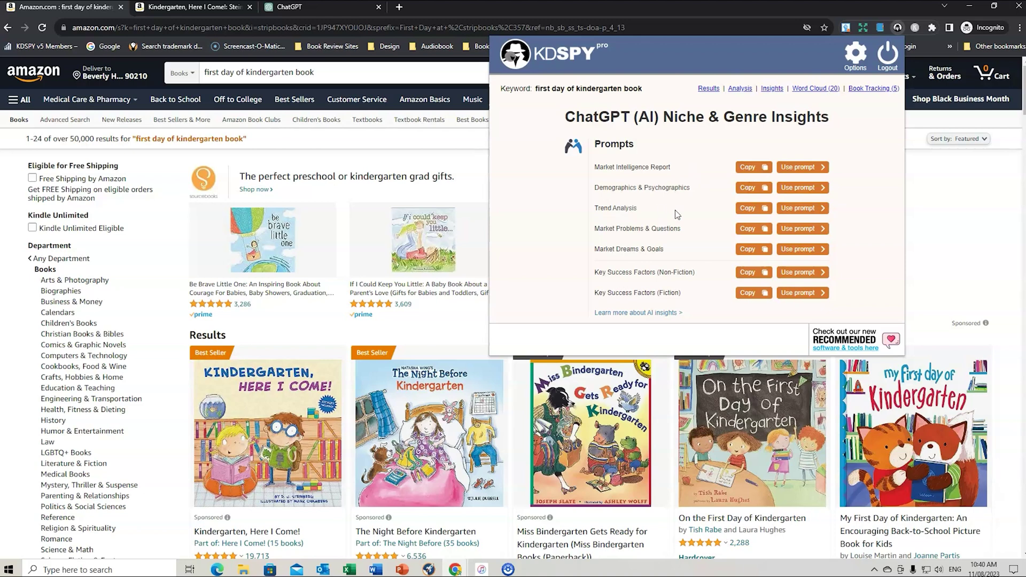
pyautogui.click(749, 210)
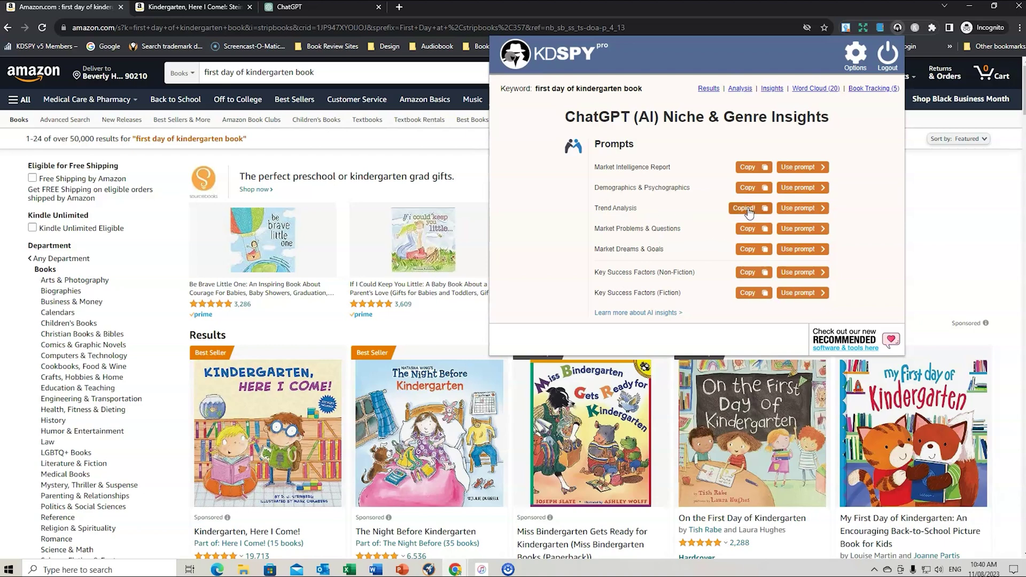
pyautogui.click(806, 209)
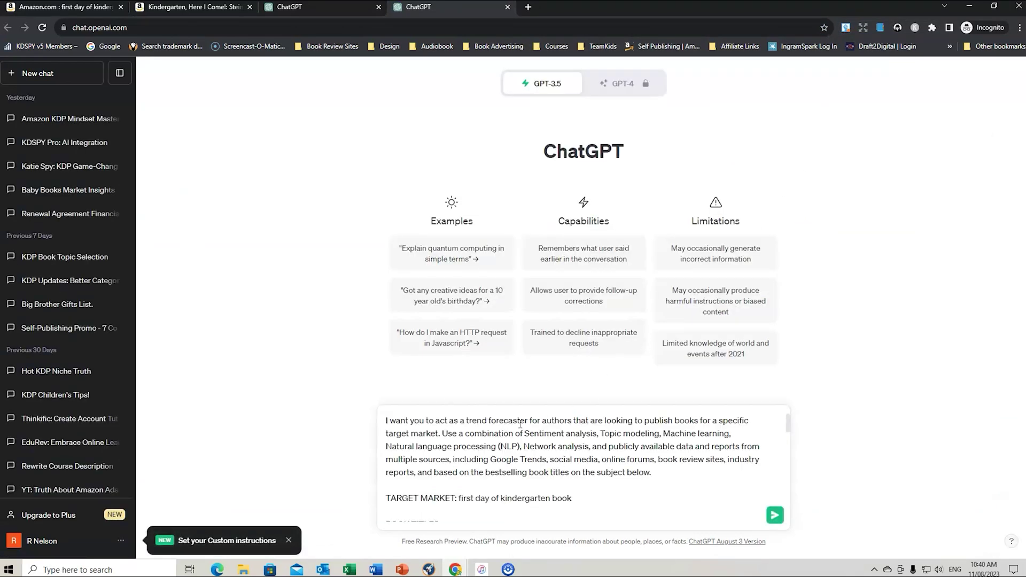
# - Review the prefilled trend-forecaster prompt, submit it to ChatGPT and read the start of the generated report
pyautogui.scroll(-5, 573, 423)
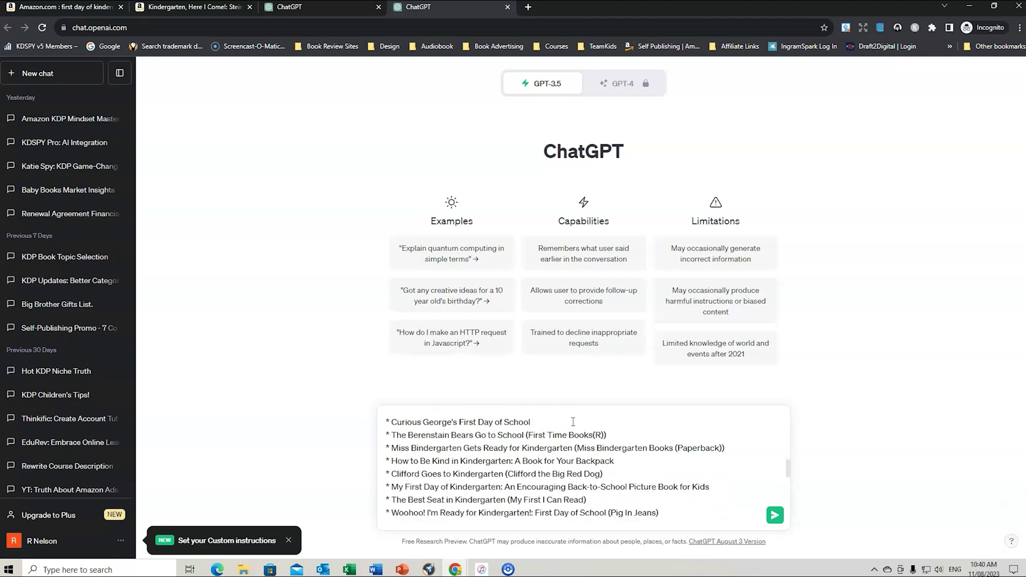
pyautogui.scroll(3, 572, 424)
pyautogui.scroll(-8, 561, 427)
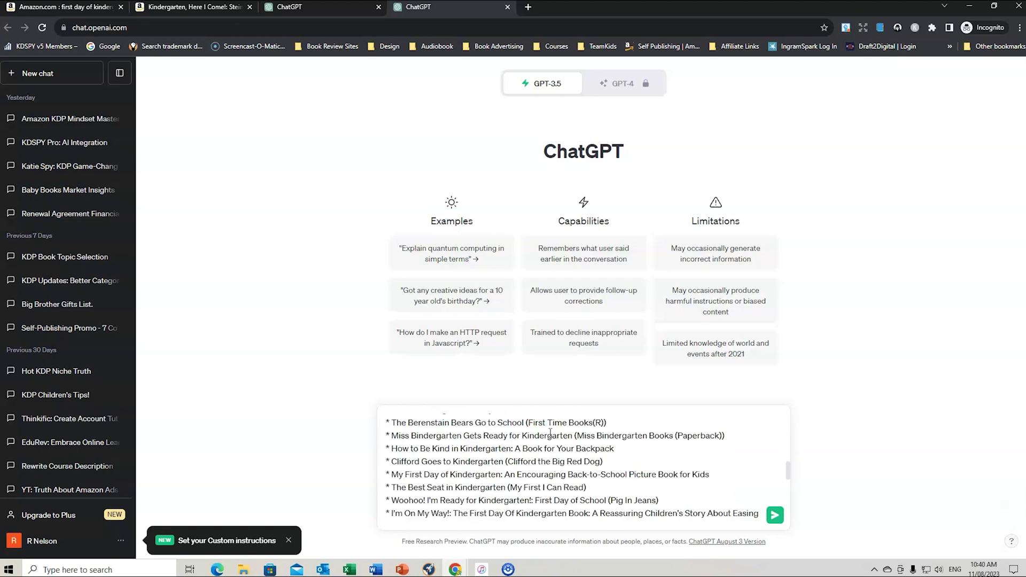
pyautogui.scroll(-3, 550, 433)
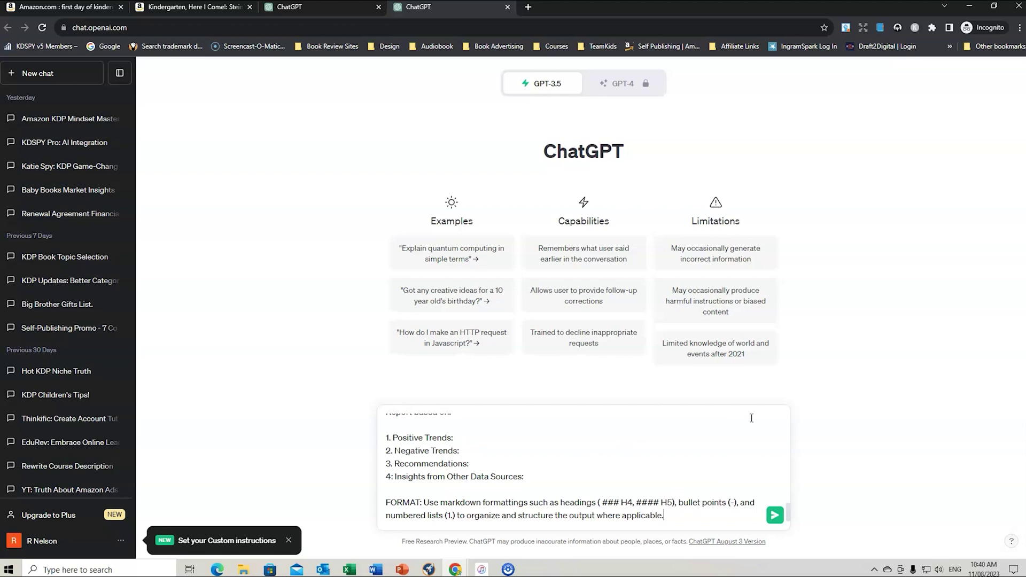
pyautogui.click(775, 516)
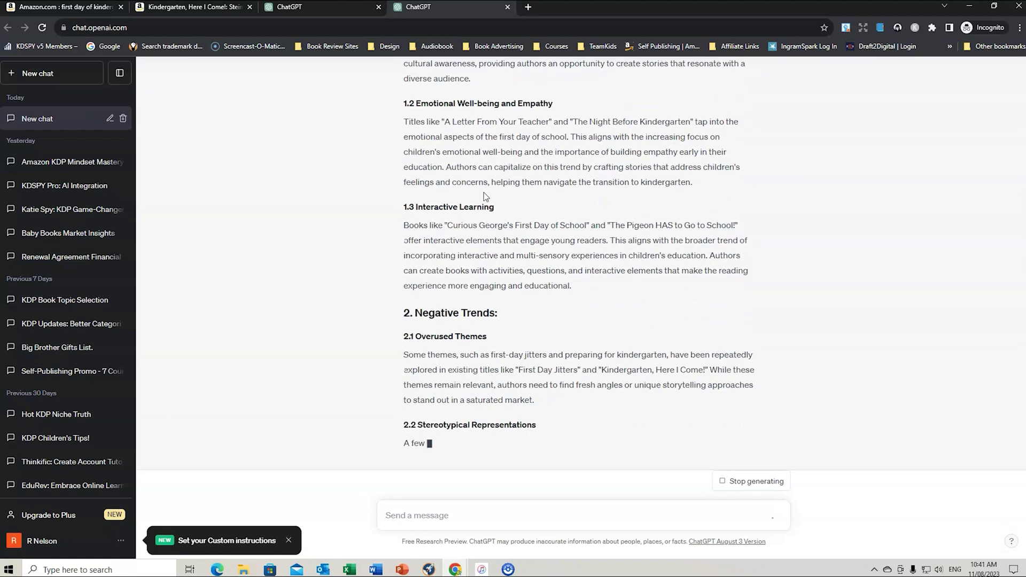
pyautogui.scroll(5, 543, 184)
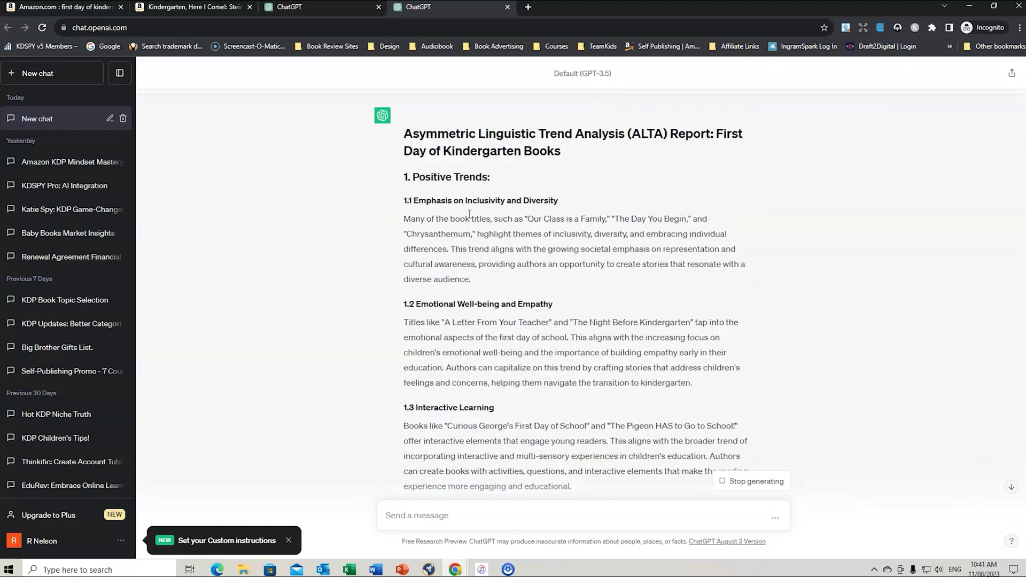
# - Read the generated ALTA trend report through its conclusion, and return to the original trend-forecaster prompt
pyautogui.scroll(-1, 601, 249)
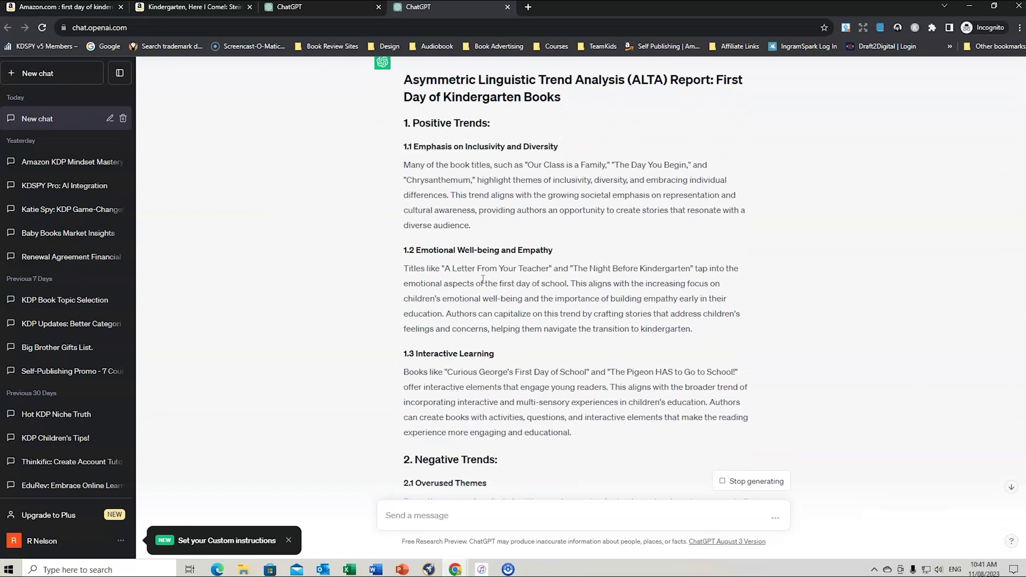
pyautogui.scroll(-5, 651, 265)
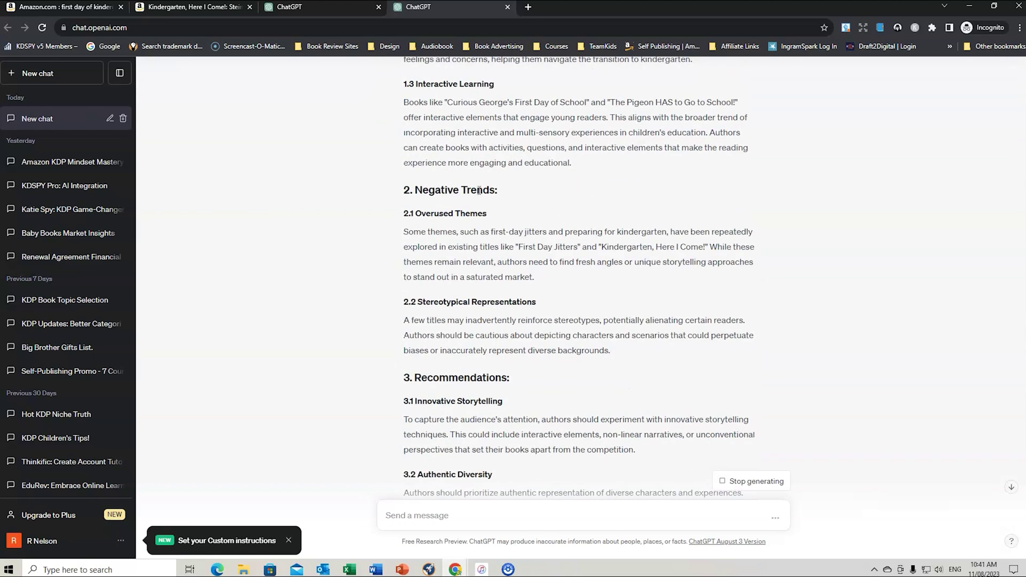
pyautogui.scroll(-1, 474, 202)
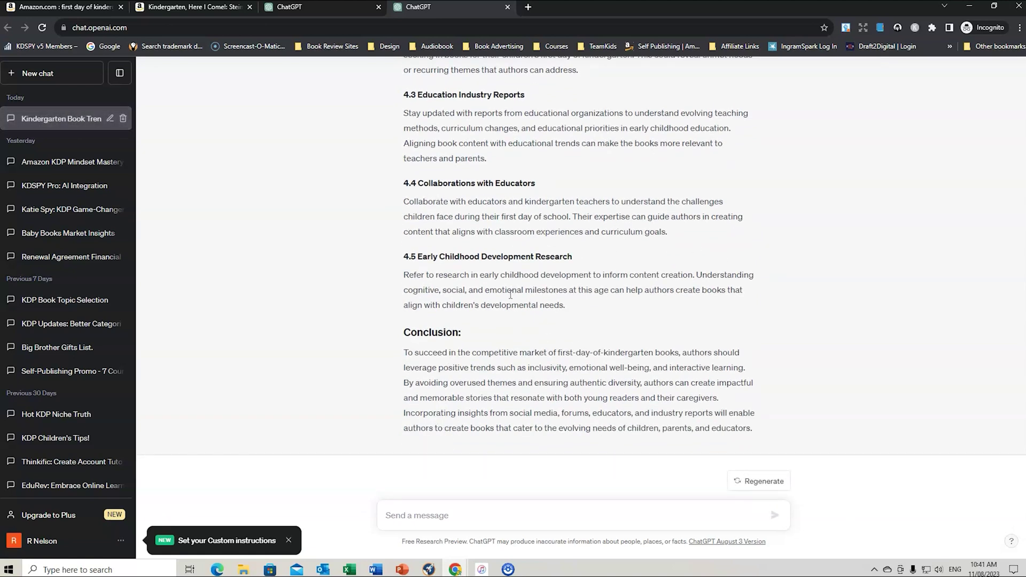
pyautogui.scroll(12, 510, 294)
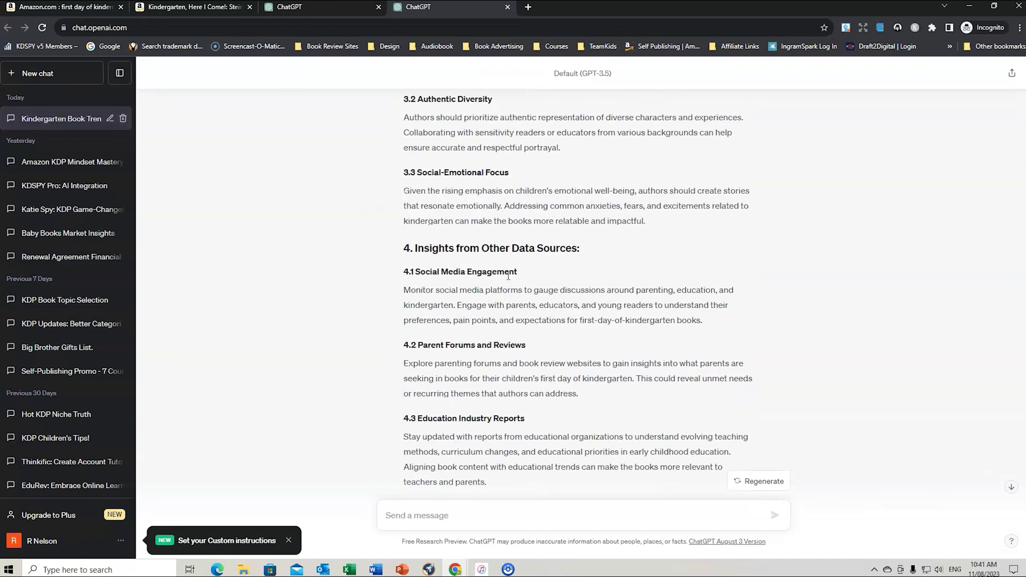
pyautogui.scroll(15, 508, 276)
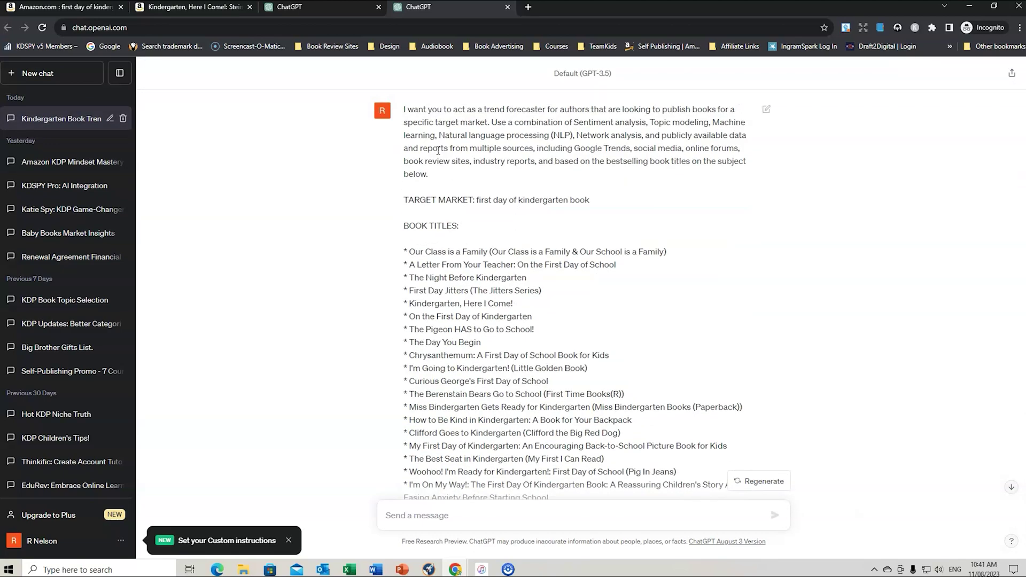
# - Run KDSPY on the "Kindergarten, Here I Come!" Amazon page, check its paperback sales figures and view the available AI insight prompts
pyautogui.click(195, 7)
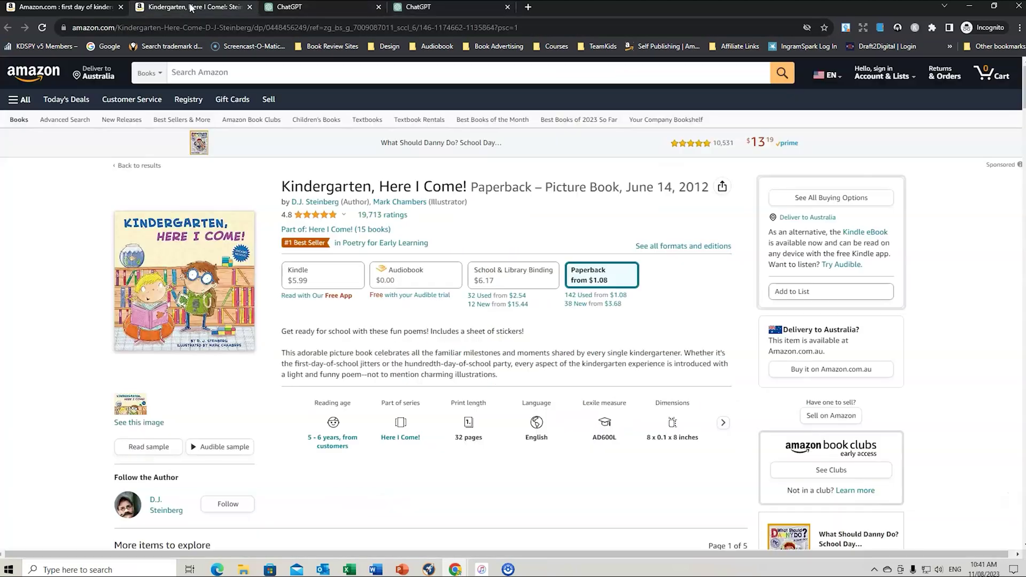
pyautogui.click(896, 28)
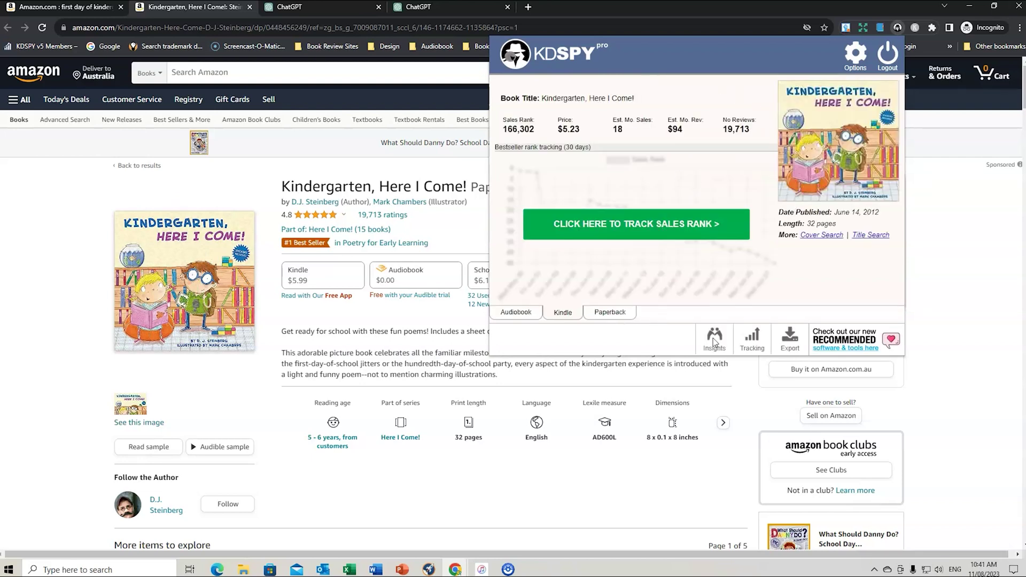
pyautogui.click(610, 315)
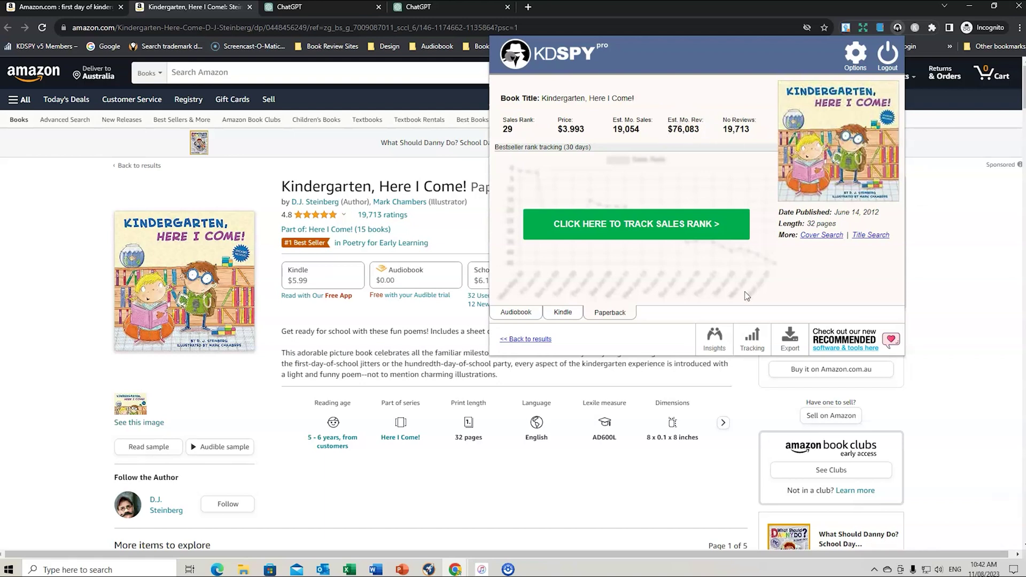
pyautogui.click(715, 339)
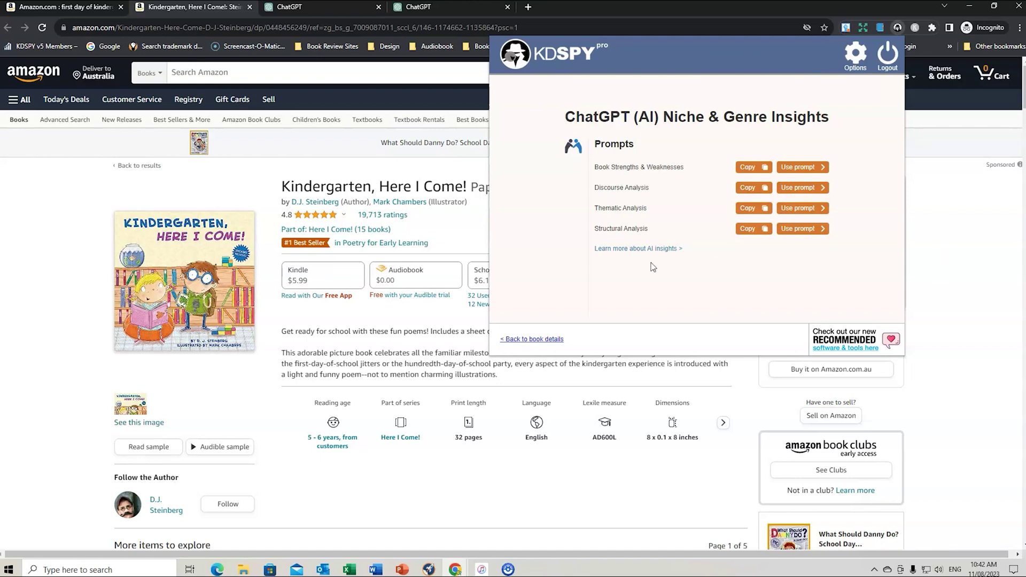
pyautogui.click(541, 339)
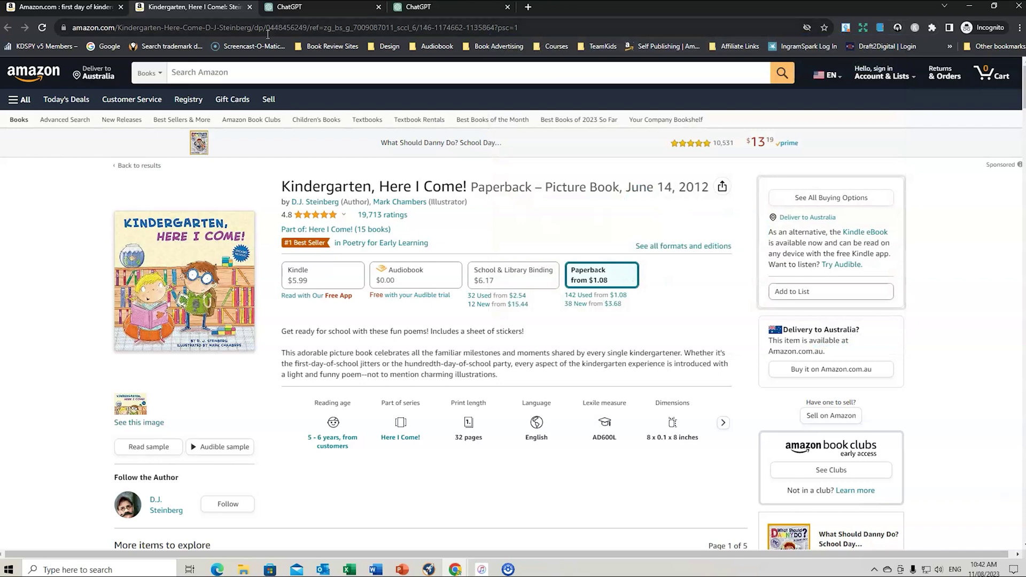
# - Close the "Kindergarten, Here I Come!" book page and both ChatGPT pages, returning to the Amazon search results
pyautogui.click(249, 7)
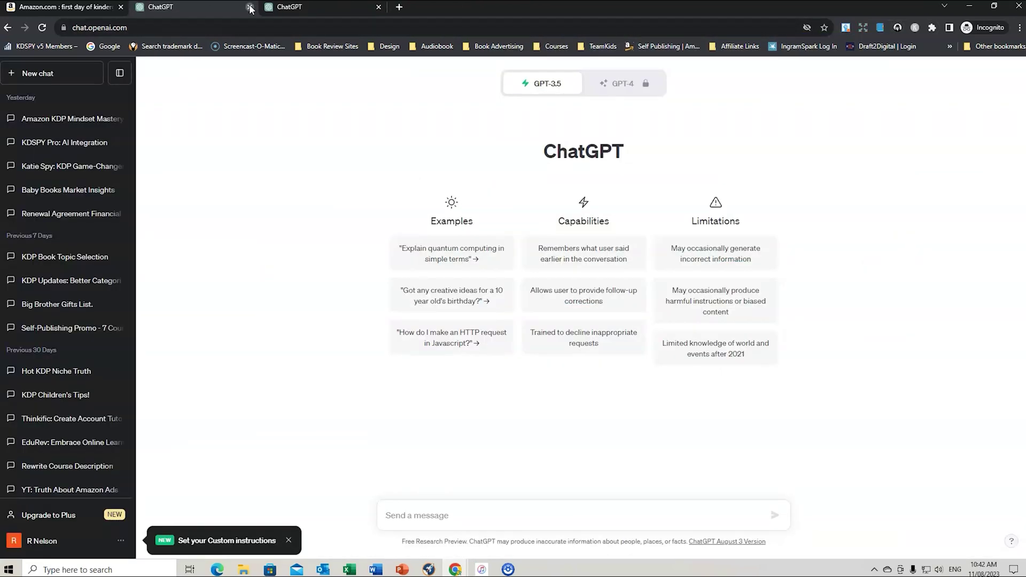
pyautogui.click(249, 7)
pyautogui.click(249, 7)
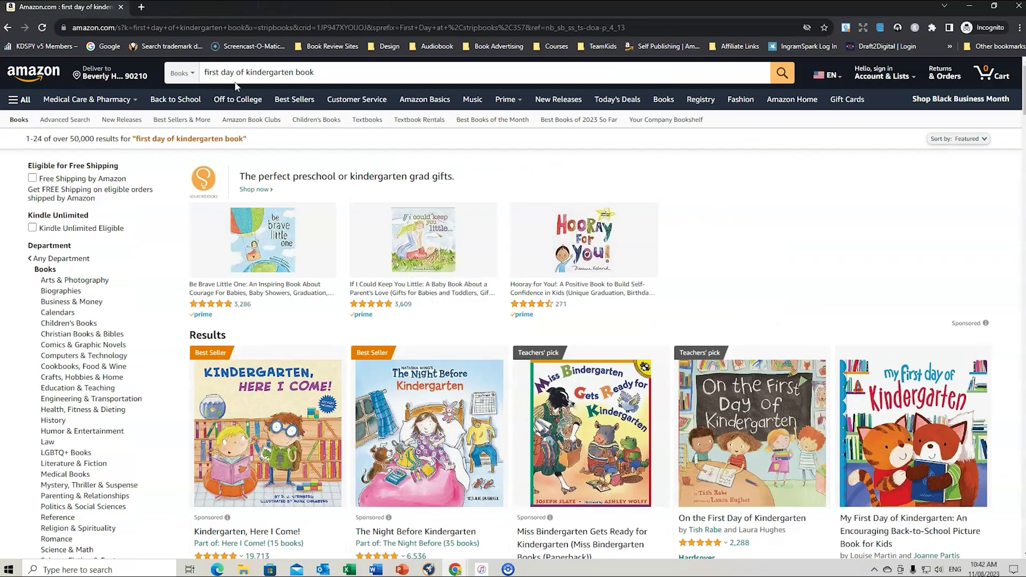
# - Look over the "first day of kindergarten book" results and narrow them to the Children's Books department
pyautogui.scroll(-1, 694, 235)
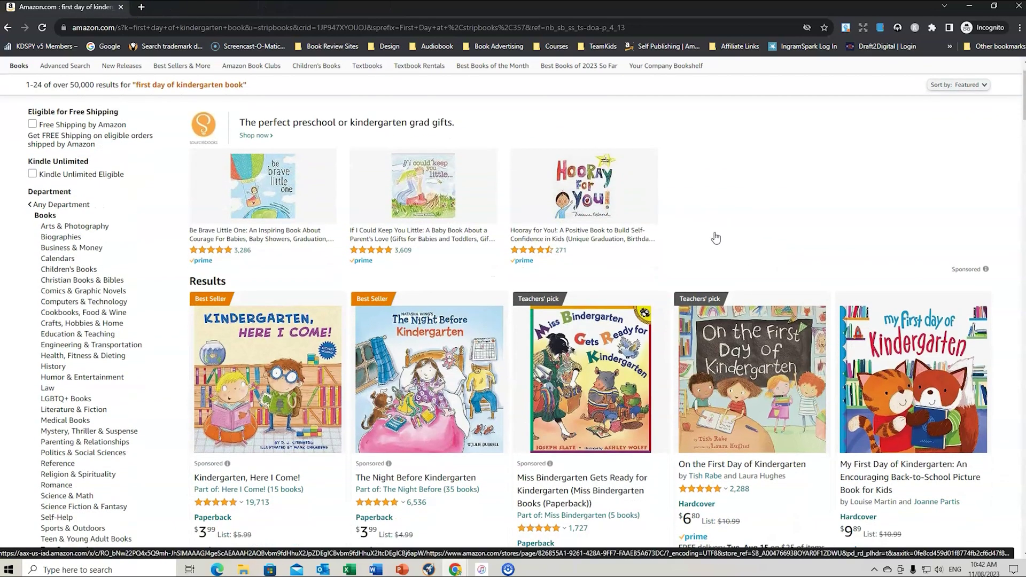
pyautogui.scroll(-4, 716, 238)
pyautogui.scroll(5, 715, 236)
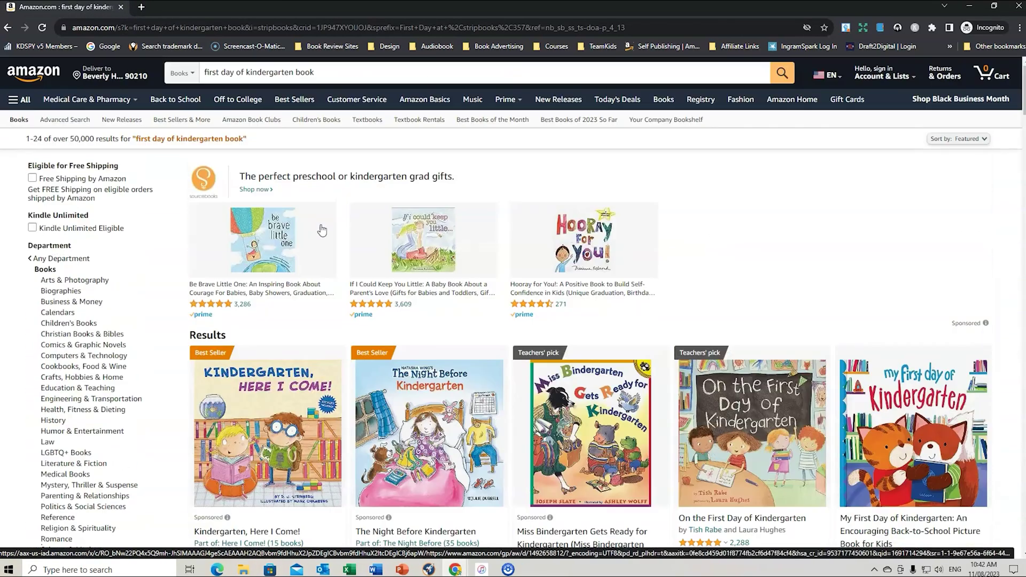
pyautogui.scroll(-2, 157, 244)
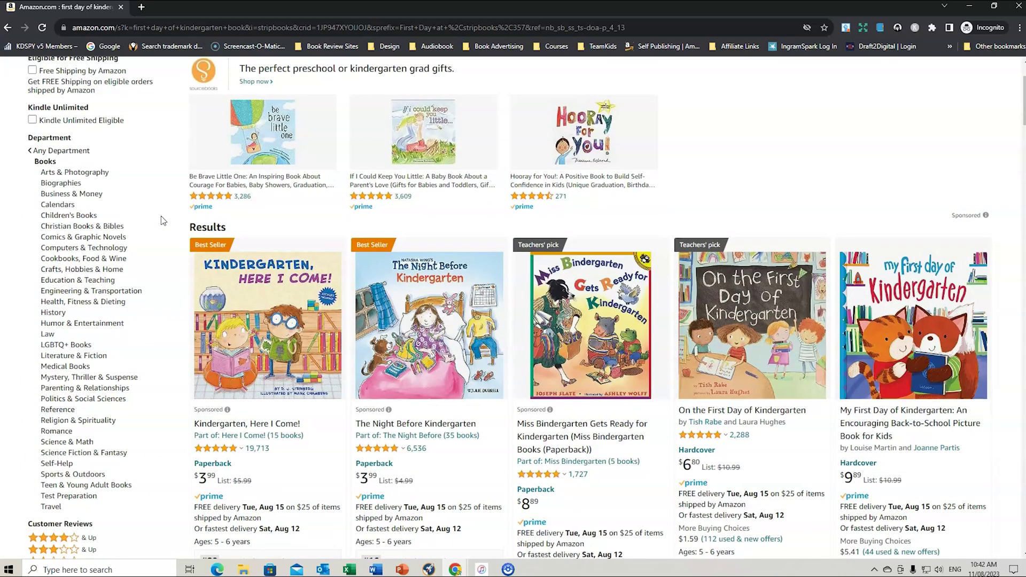
pyautogui.scroll(-1, 163, 220)
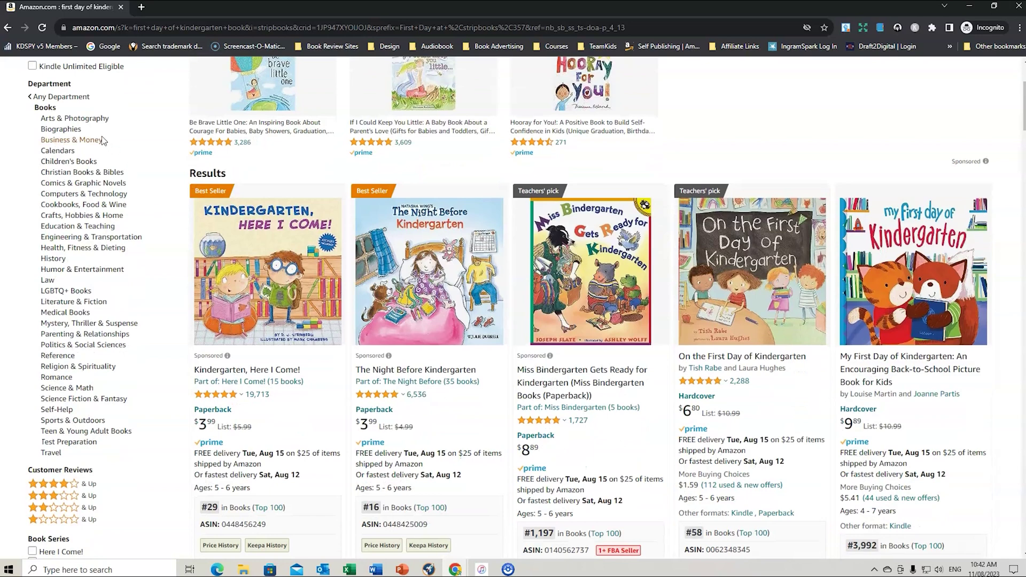
pyautogui.click(67, 163)
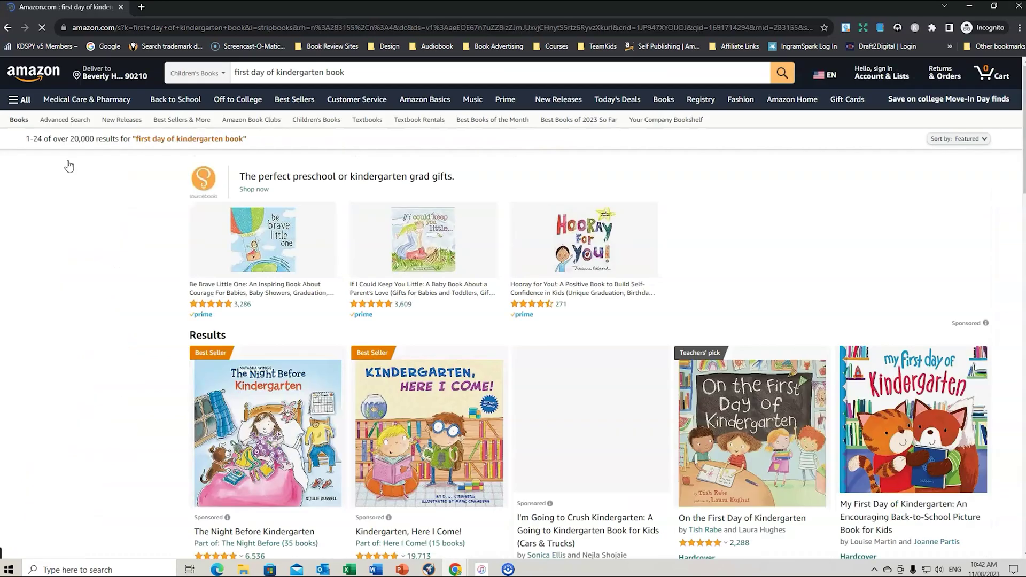
# - Narrow the results further to Children's Holiday Books and look through its holiday subcategories
pyautogui.scroll(-2, 171, 235)
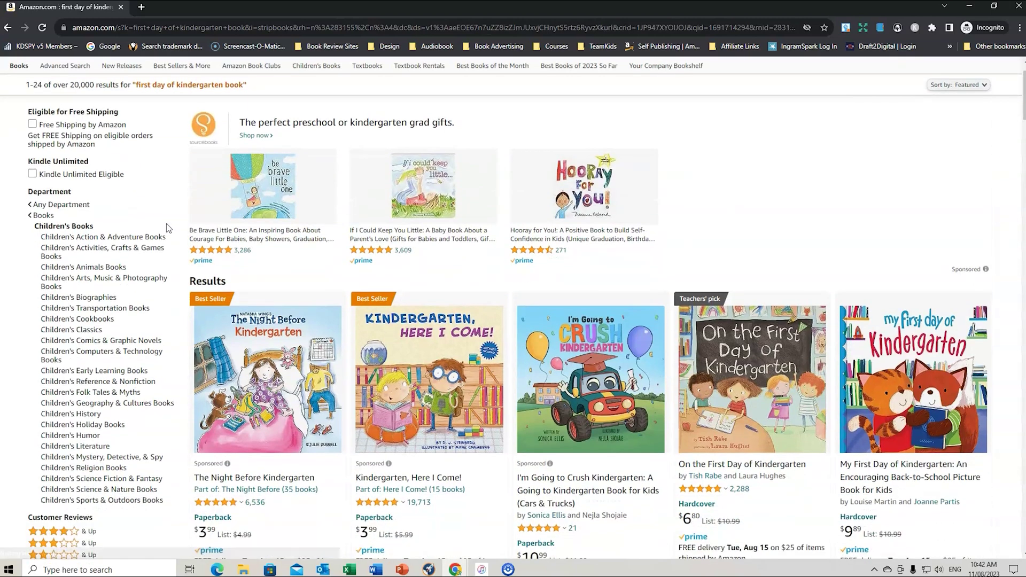
pyautogui.scroll(-1, 181, 246)
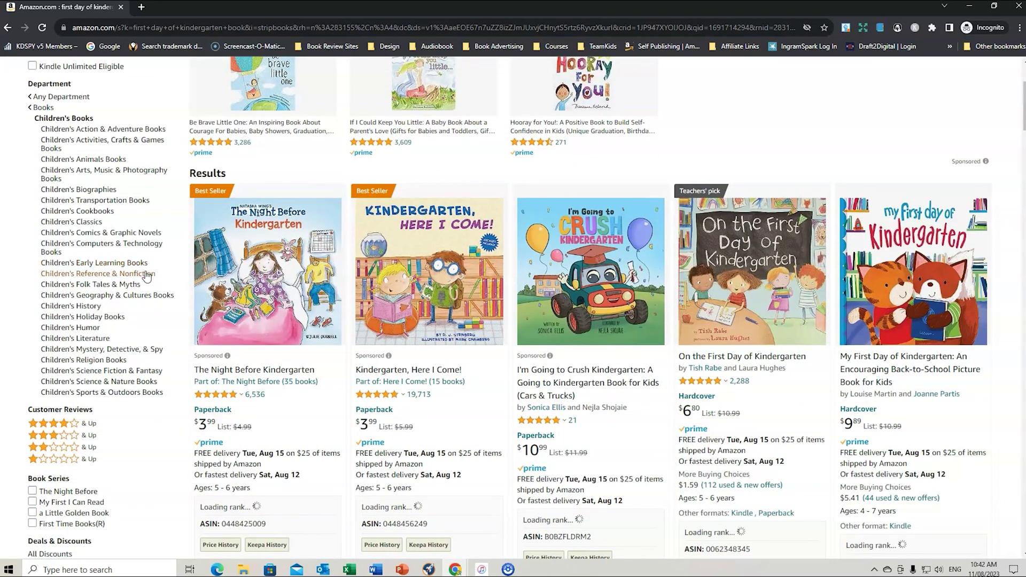
pyautogui.click(79, 319)
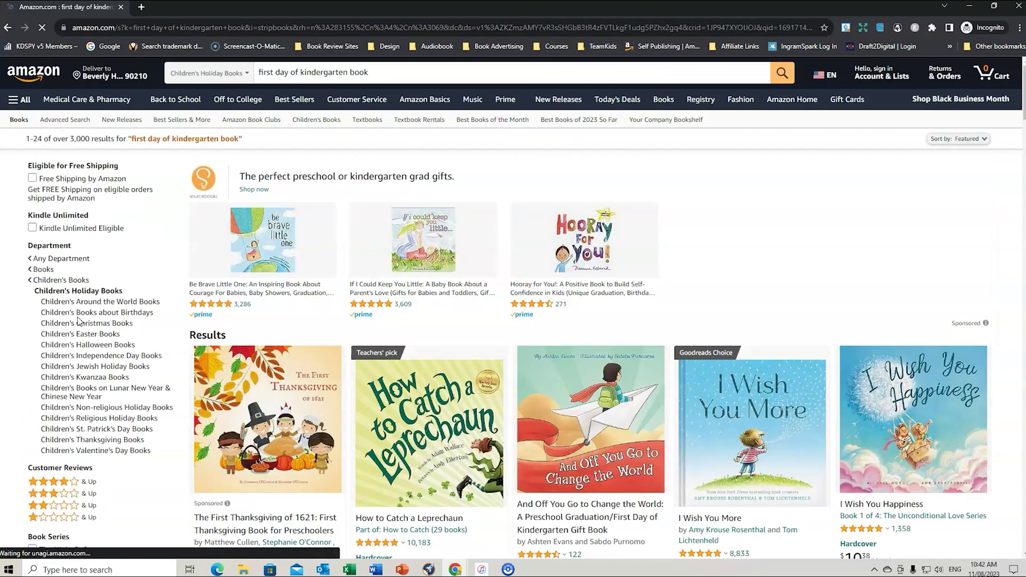
pyautogui.scroll(-1, 160, 267)
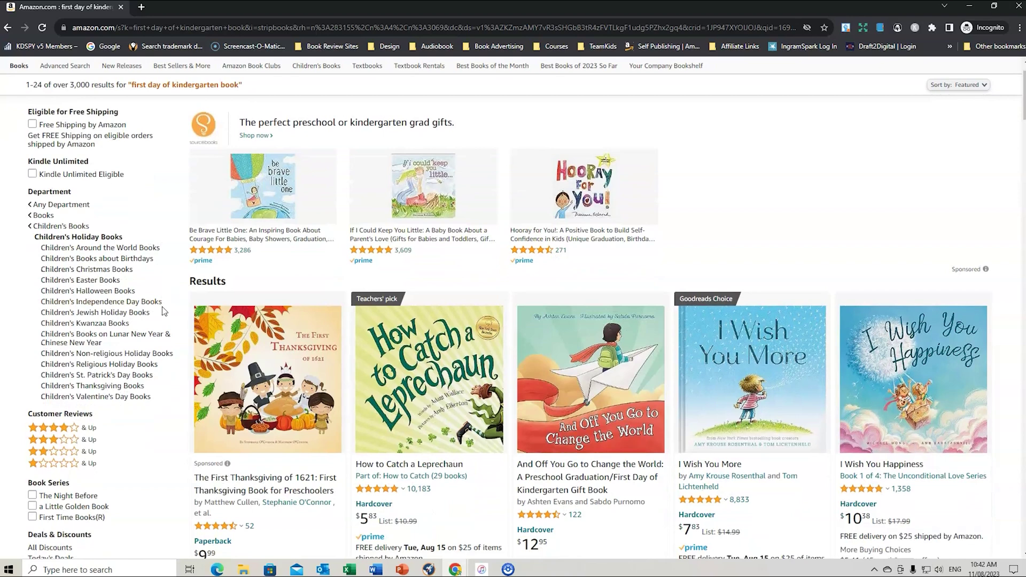
pyautogui.scroll(1, 155, 342)
# - Search the Books department for "Airport Travel activity Books for kids" and skim the listed books
pyautogui.click(247, 73)
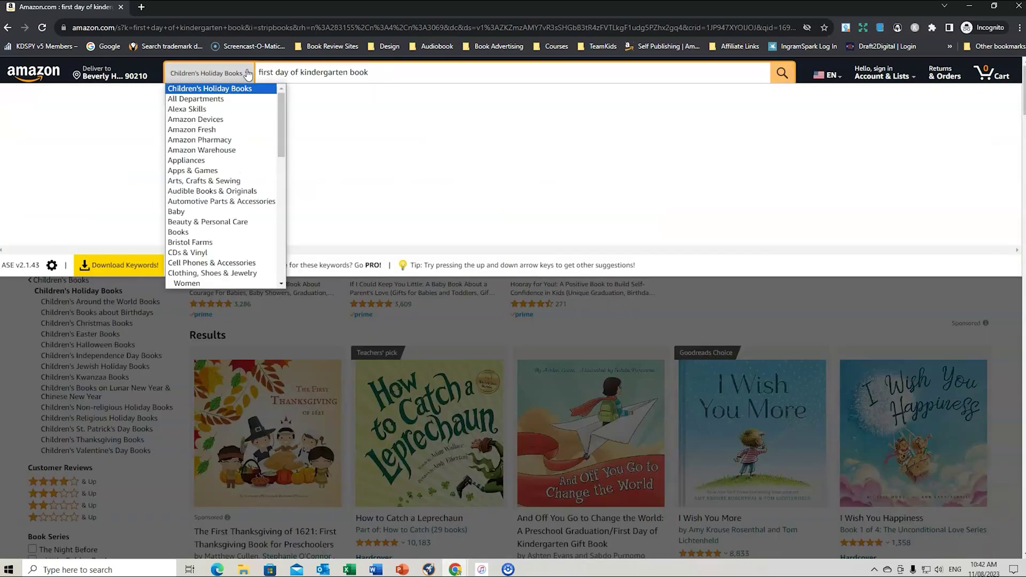
pyautogui.click(193, 232)
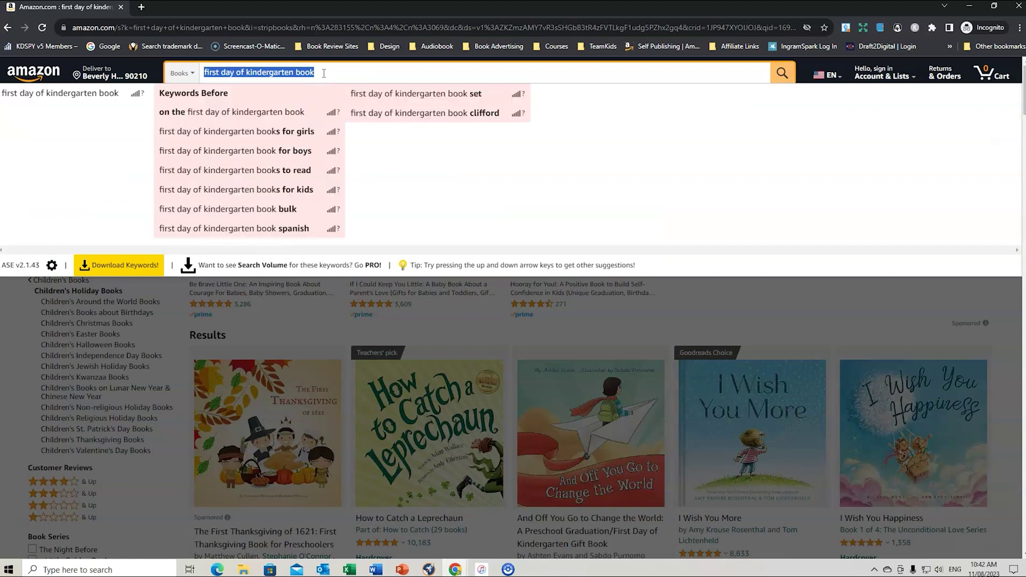
pyautogui.write('Airp')
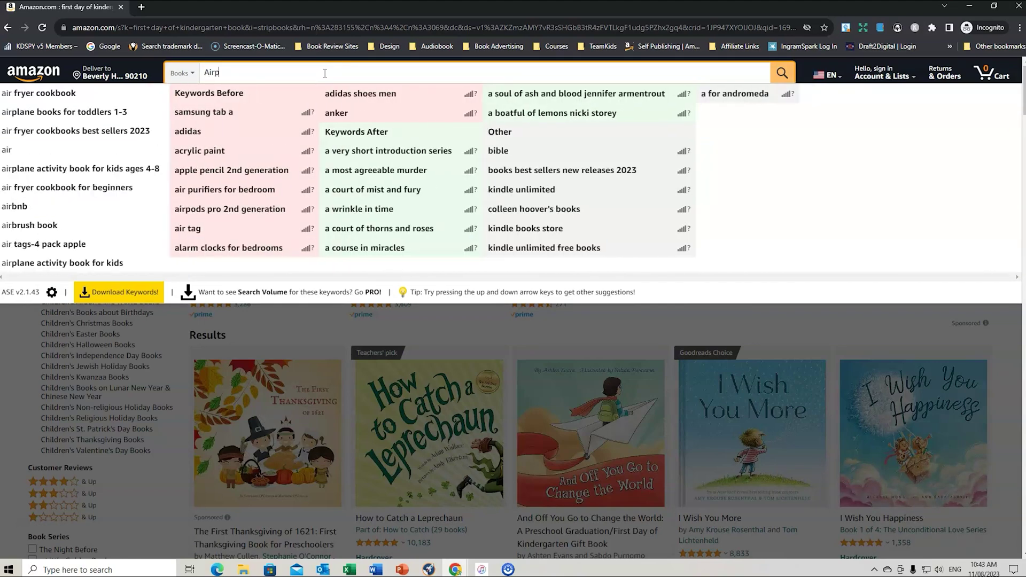
pyautogui.write('ort Travel')
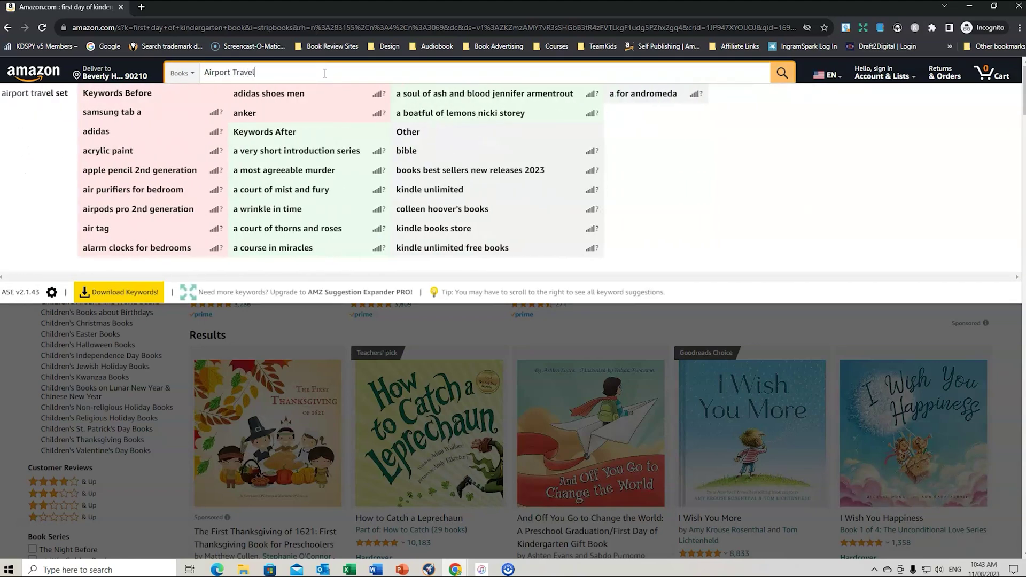
pyautogui.write(' activity Books')
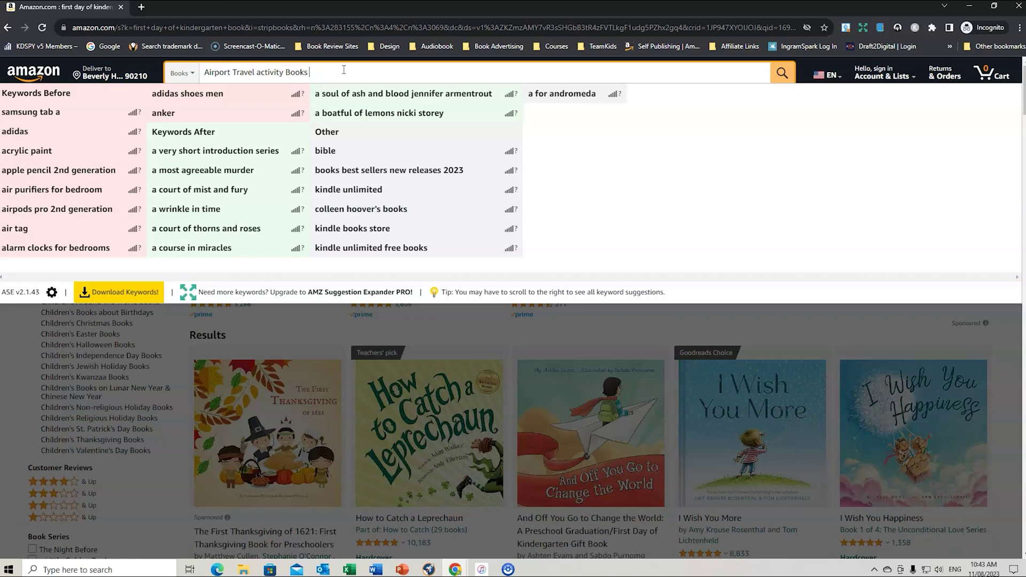
pyautogui.moveTo(327, 72); pyautogui.dragTo(203, 75)
pyautogui.click(314, 72)
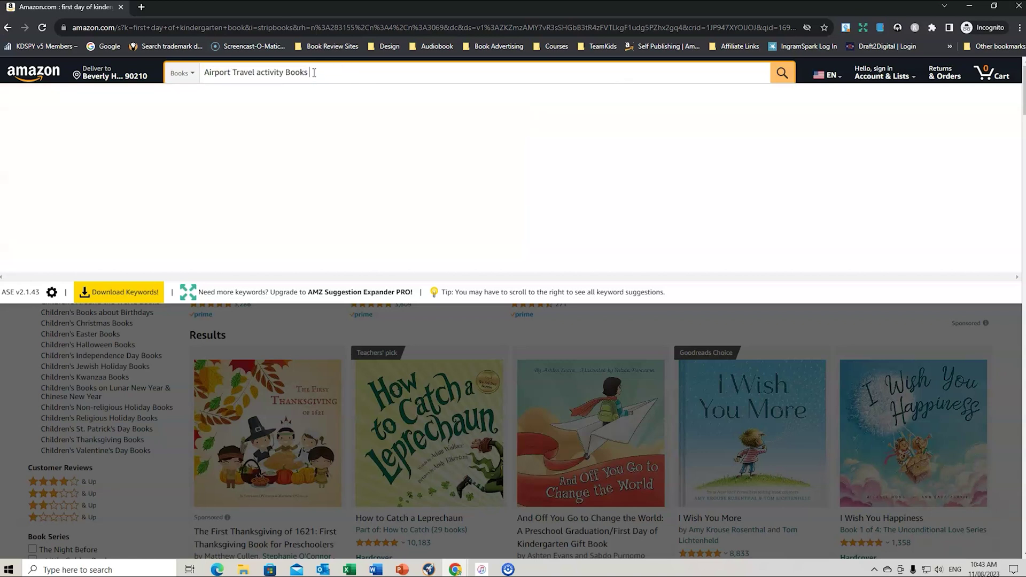
pyautogui.write('for kids')
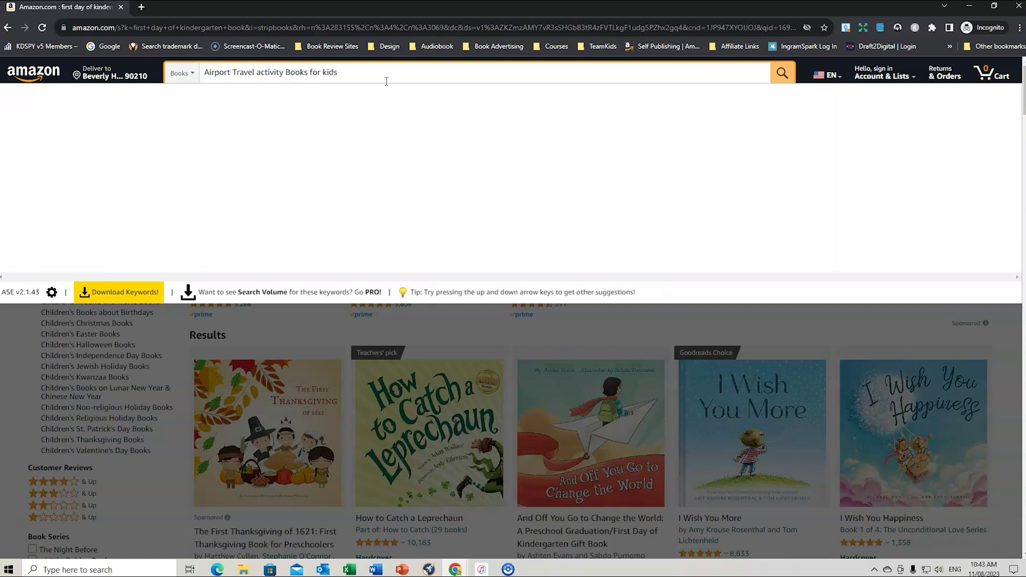
pyautogui.press('Return')
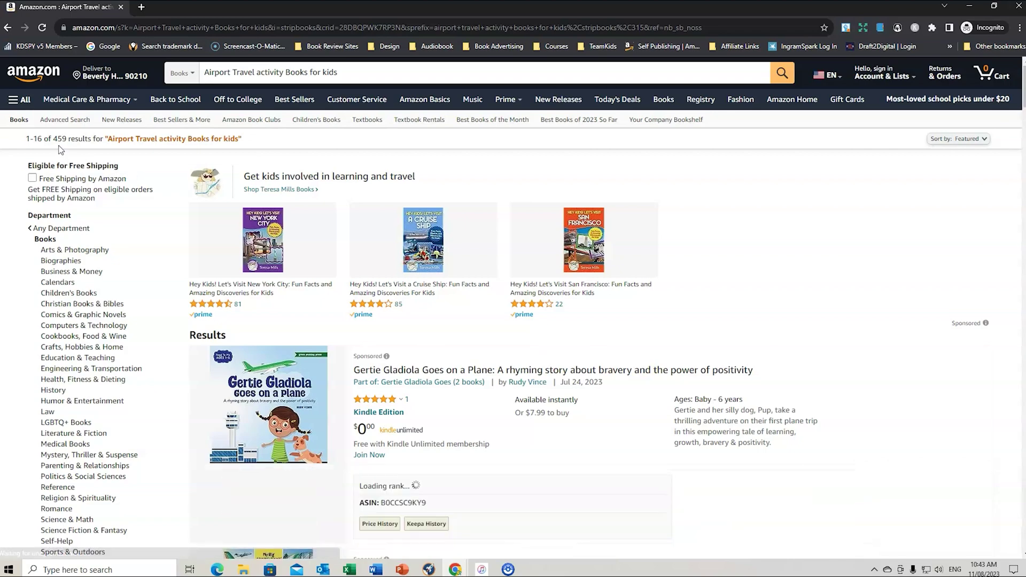
pyautogui.scroll(-4, 578, 194)
pyautogui.scroll(-4, 578, 193)
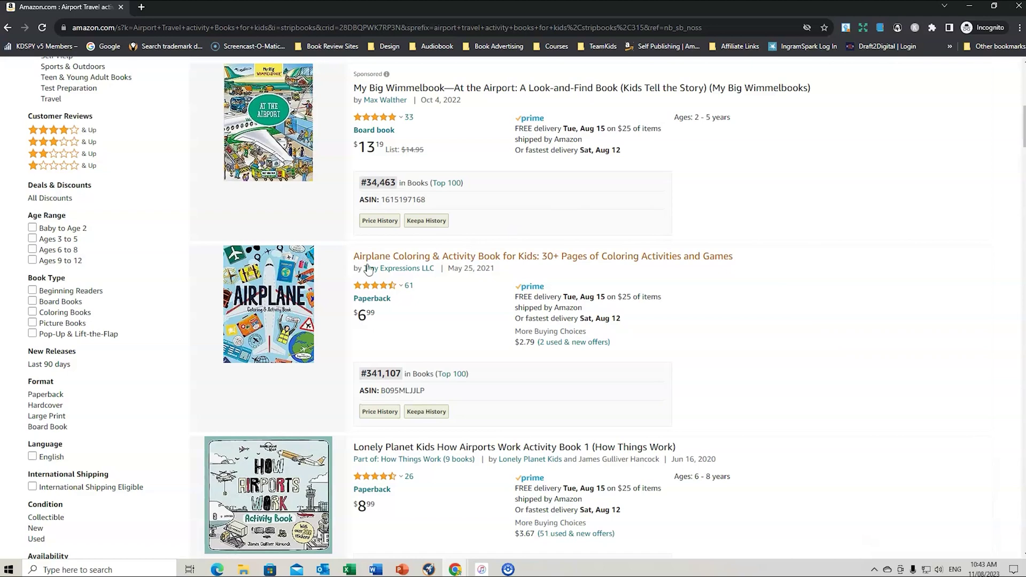
pyautogui.scroll(9, 523, 261)
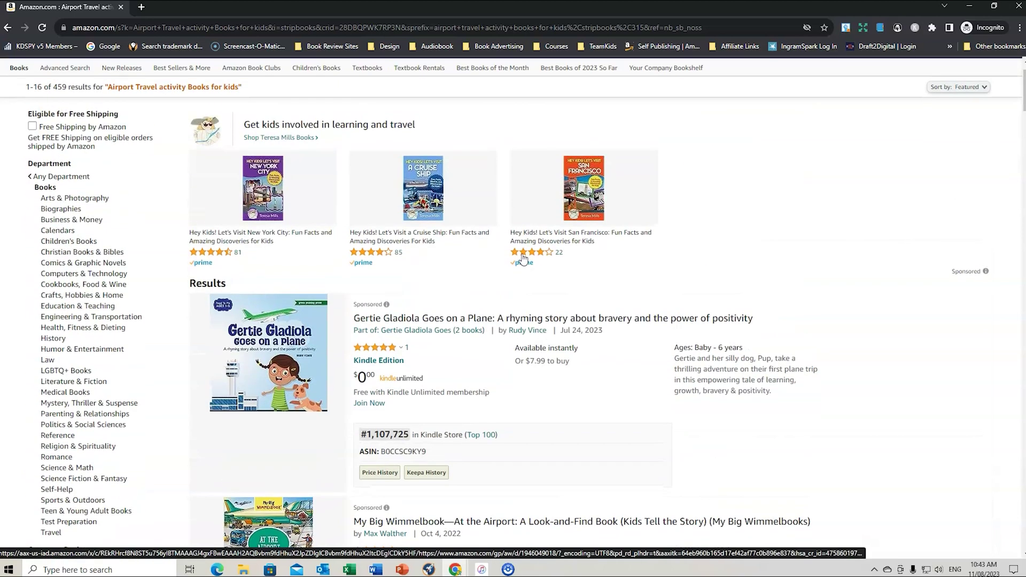
# - Replace the search phrase with "Airplane" and run the suggested search "airplane activity book for kids ages 4-8"
pyautogui.moveTo(338, 72); pyautogui.dragTo(233, 73)
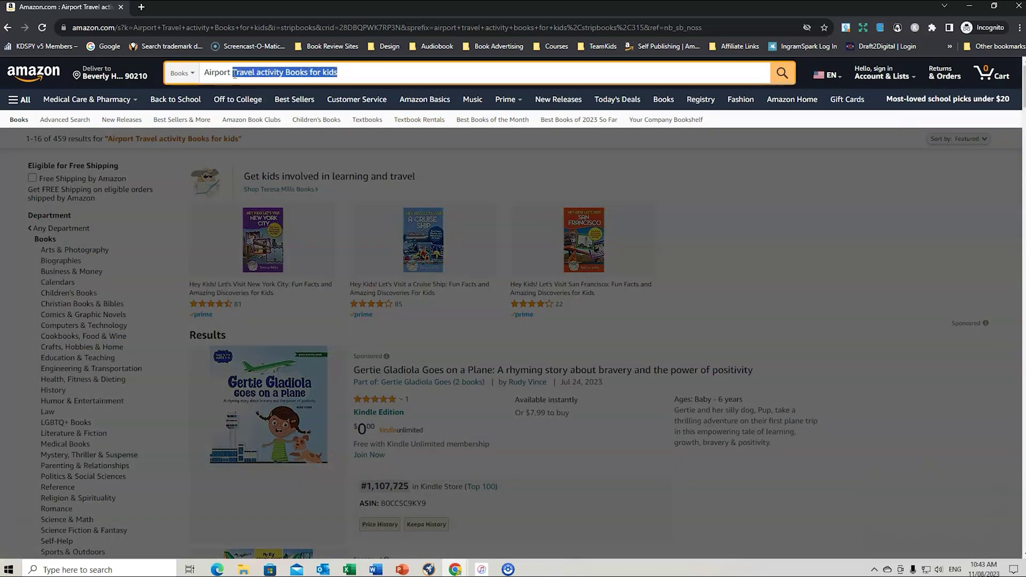
pyautogui.press('BackSpace')
pyautogui.press('BackSpace')
pyautogui.press('BackSpace')
pyautogui.press('BackSpace')
pyautogui.press('BackSpace')
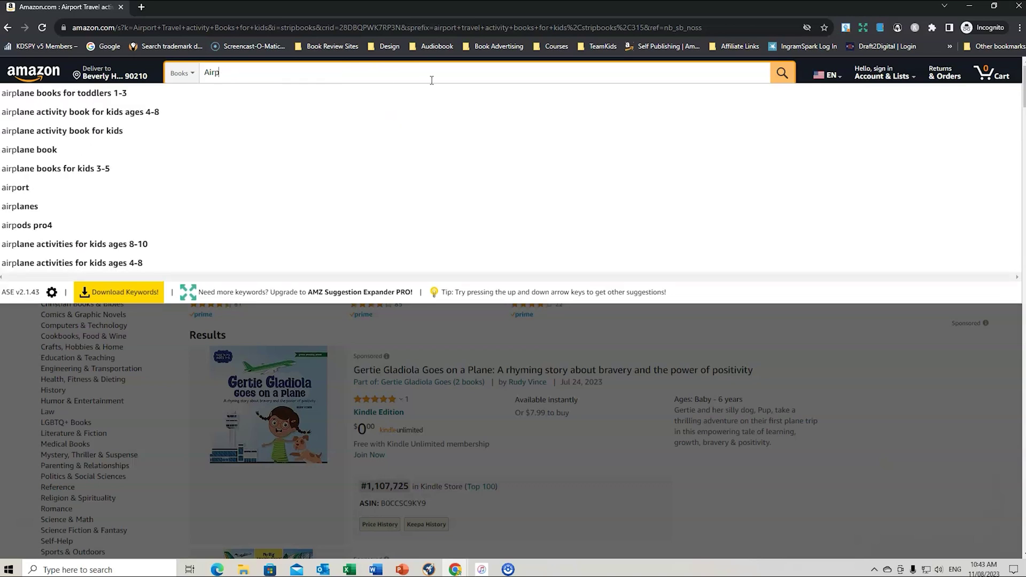
pyautogui.write('lane')
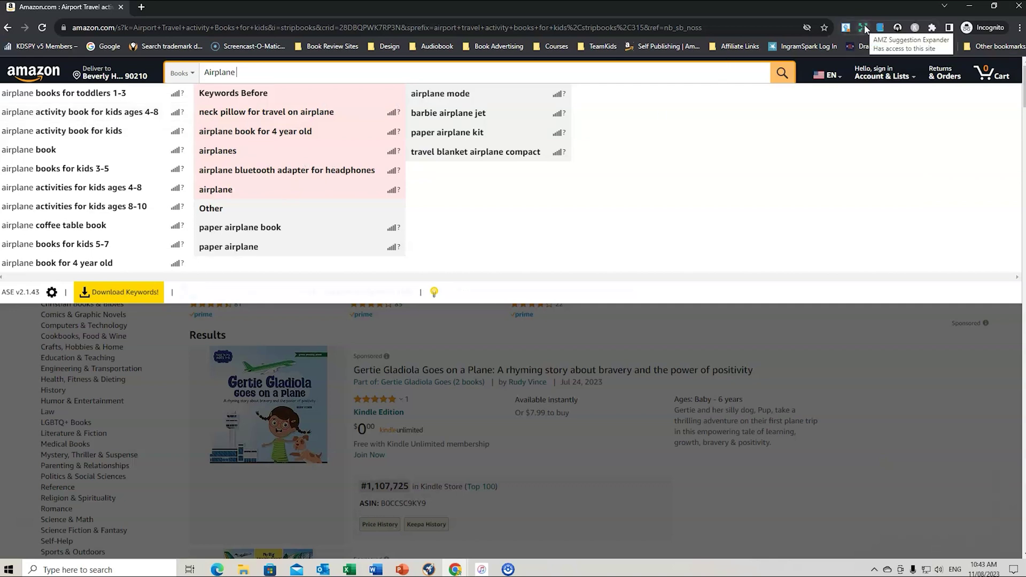
pyautogui.click(75, 114)
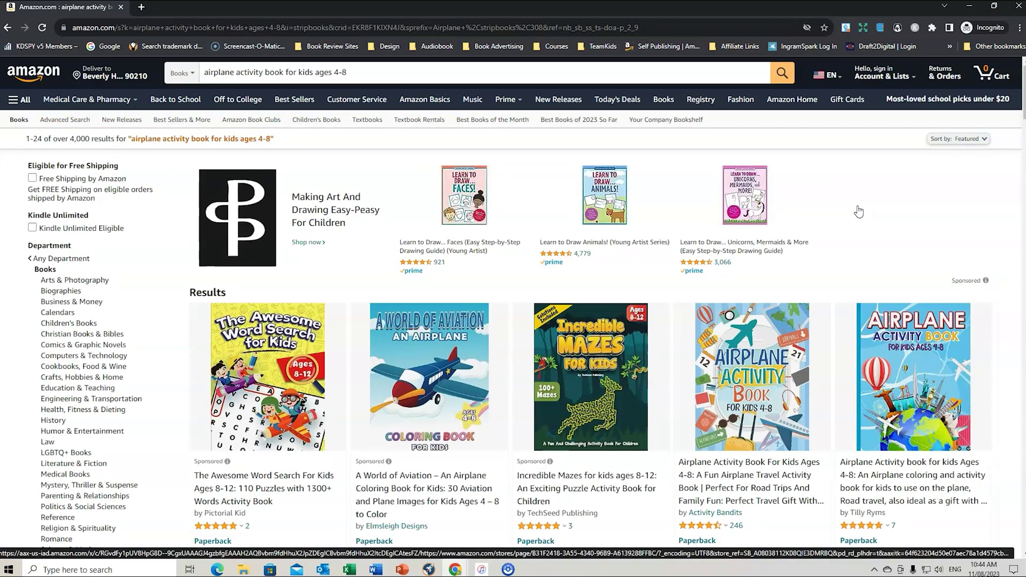
# - Run KDSPY Pro on the "airplane activity book for kids ages 4-8" results and sort the books by sales rank
pyautogui.click(898, 28)
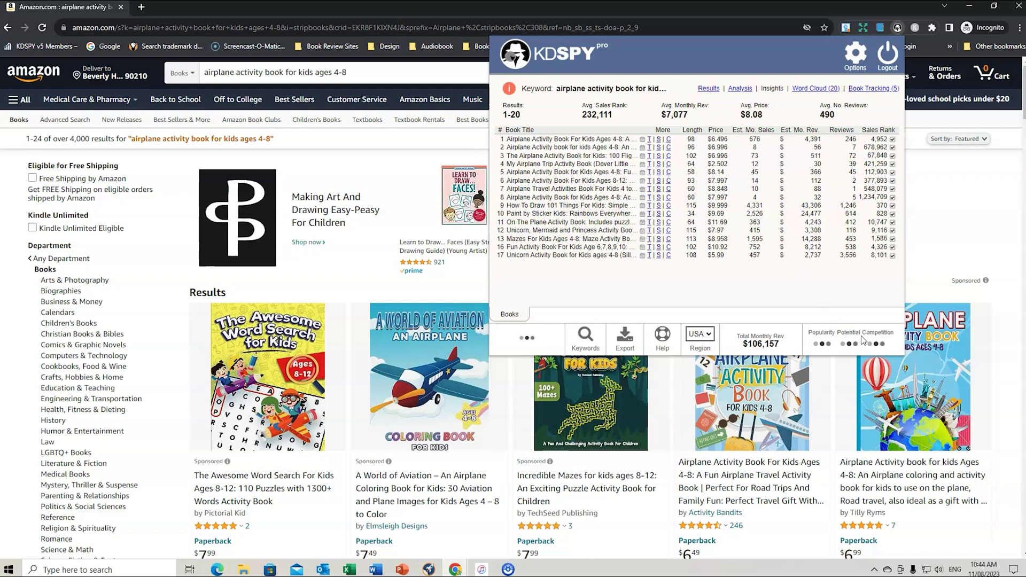
pyautogui.click(710, 338)
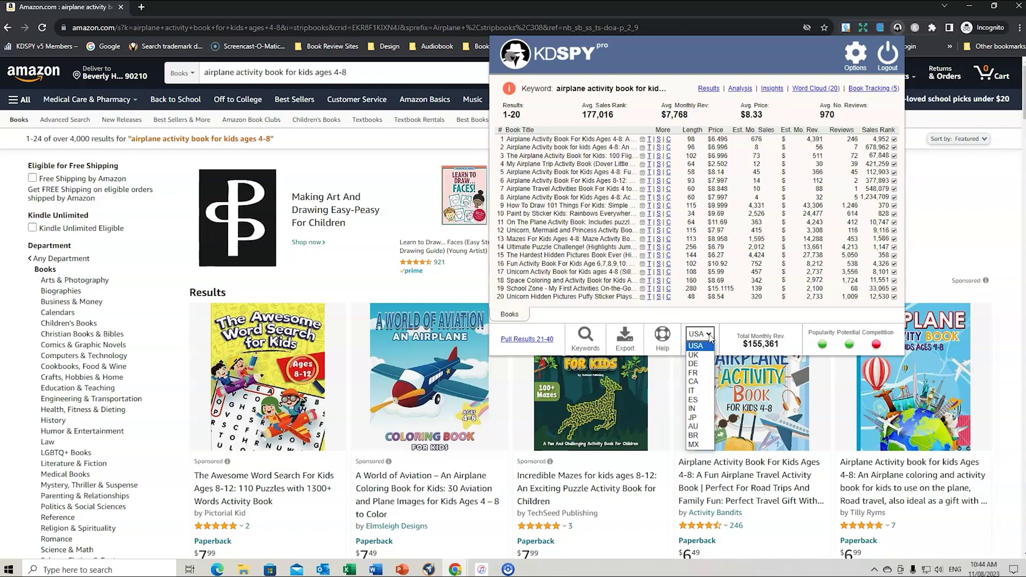
pyautogui.click(710, 335)
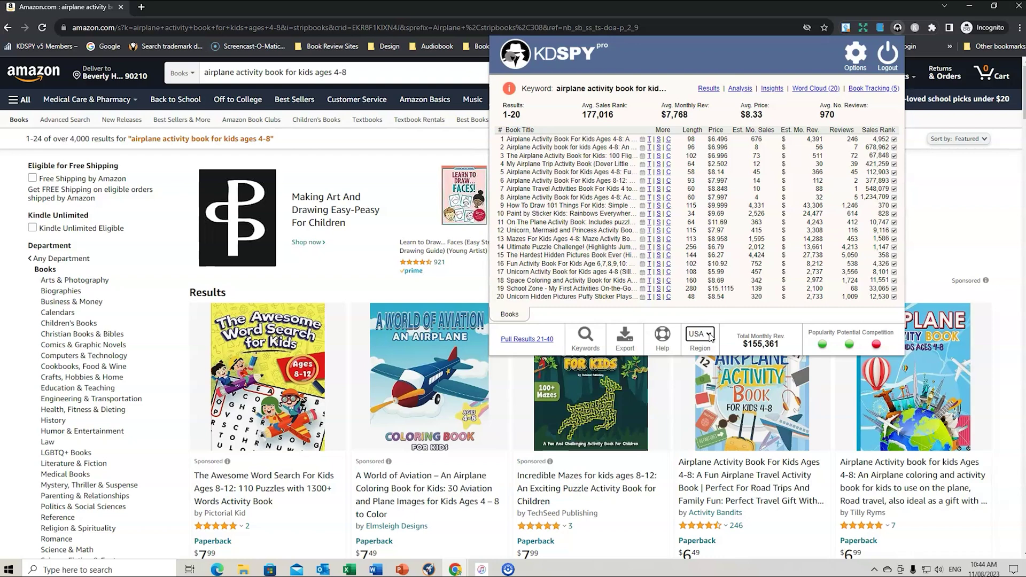
pyautogui.click(882, 131)
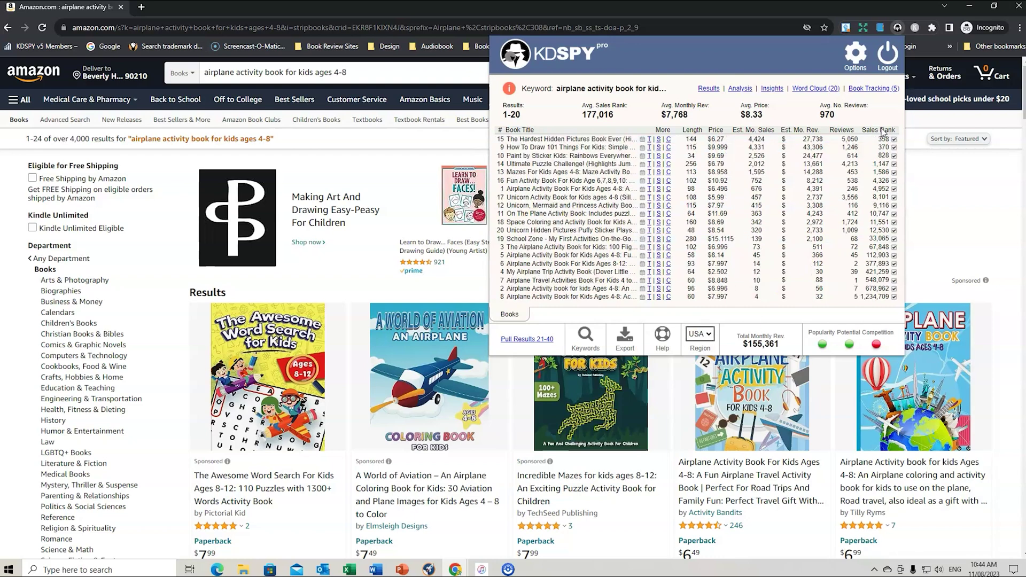
# - Exclude the three books with the weakest sales ranks from the averages and sort the list by number of reviews
pyautogui.click(893, 288)
pyautogui.click(893, 297)
pyautogui.click(894, 297)
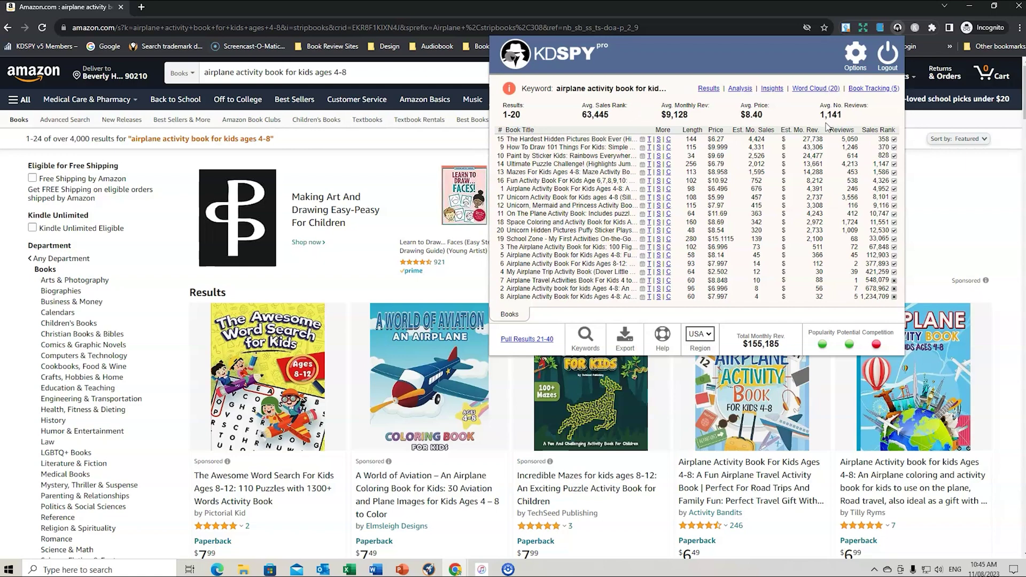
pyautogui.click(842, 131)
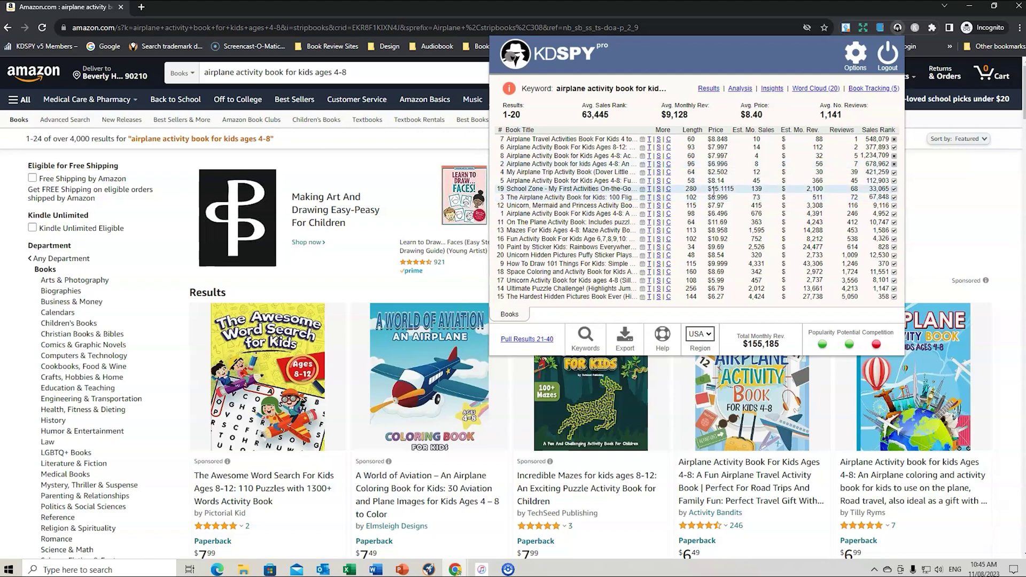
# - Open the Amazon page of "The Airplane Activity Book for Kids: 100 Flight Activities", review its product details and return to the KDSPY results
pyautogui.click(544, 198)
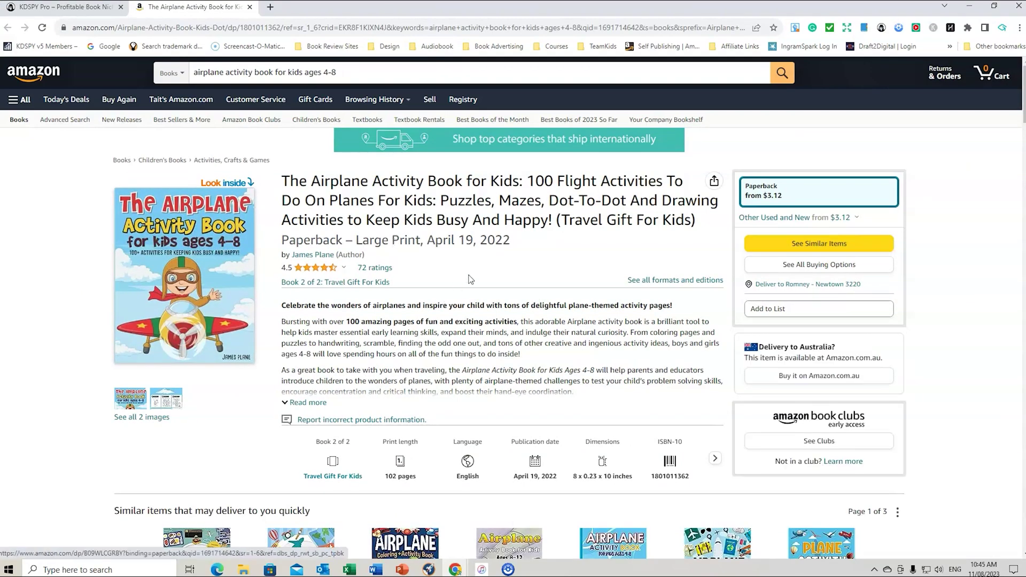
pyautogui.scroll(-5, 470, 280)
pyautogui.scroll(-20, 470, 280)
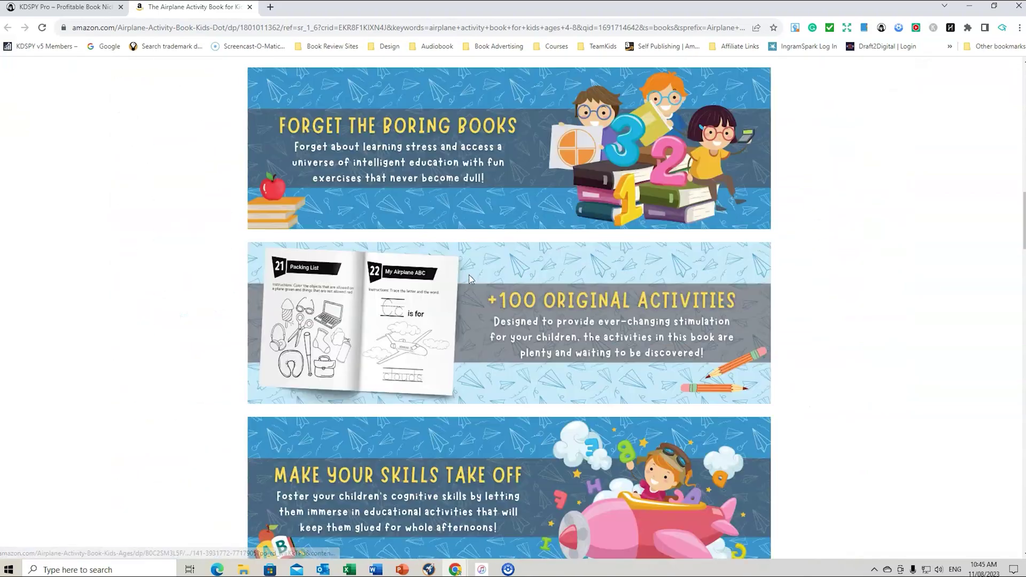
pyautogui.scroll(3, 470, 279)
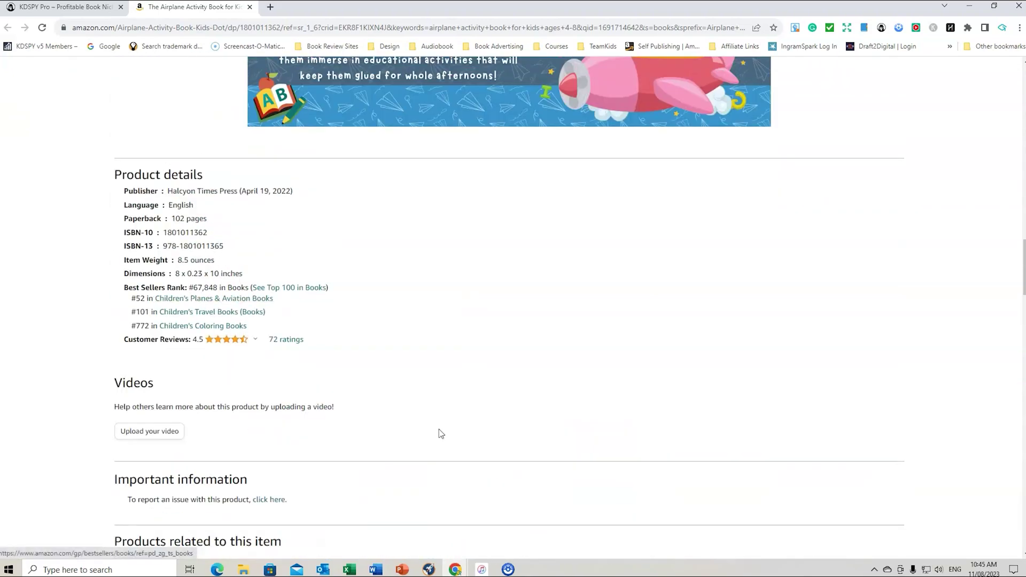
pyautogui.moveTo(453, 571)
pyautogui.click(513, 521)
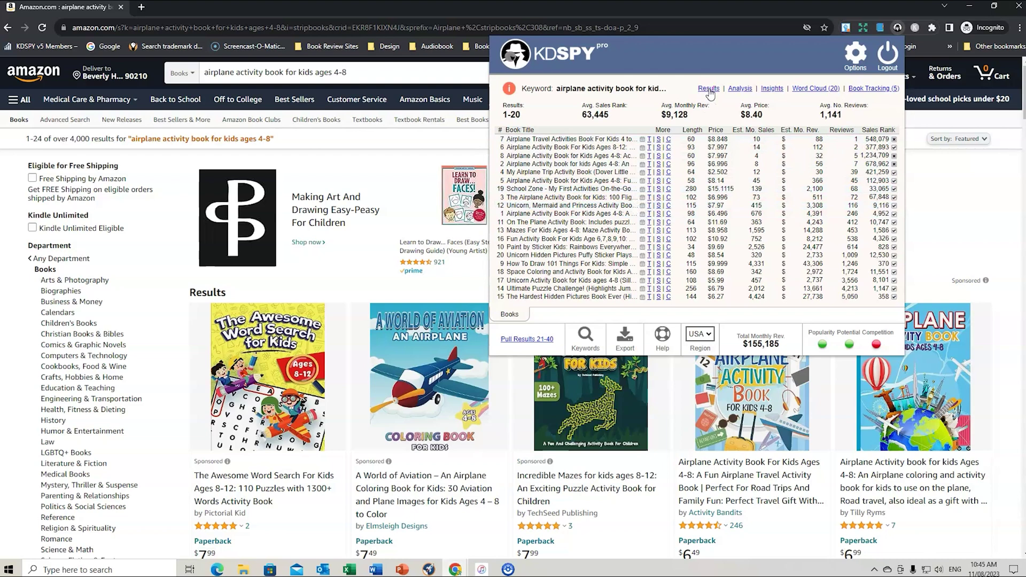
# - Review the KDSPY analysis table and word cloud for the airplane keyword and return to the Amazon search results
pyautogui.click(738, 93)
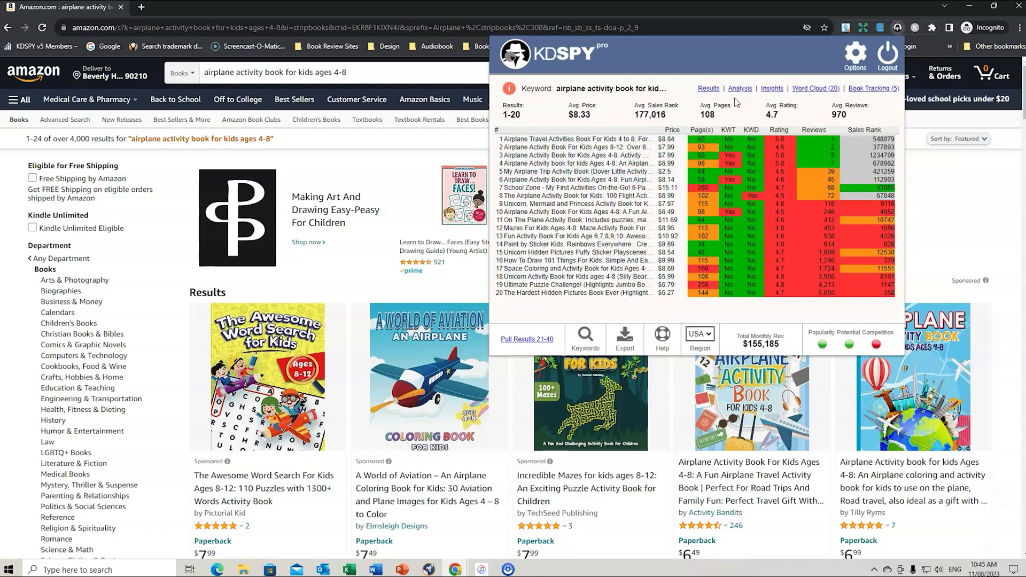
pyautogui.click(812, 90)
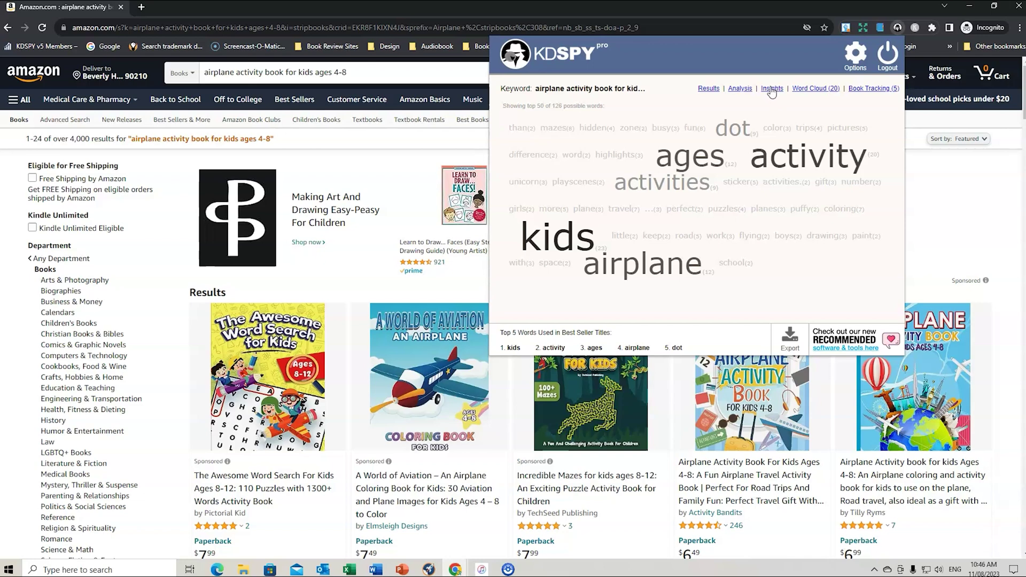
pyautogui.click(366, 173)
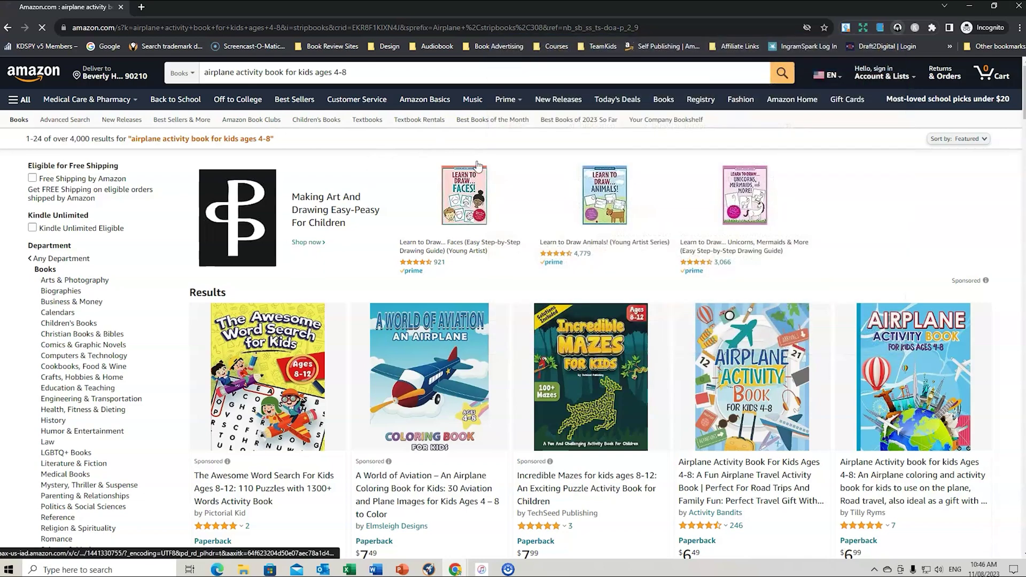
pyautogui.click(14, 31)
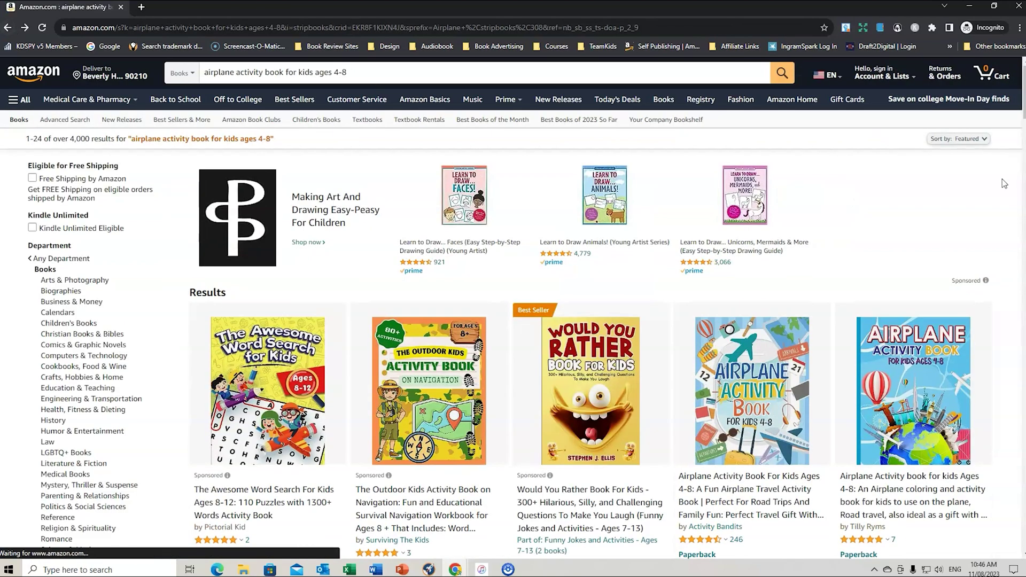
# - Run KDSPY again on the reloaded airplane results, sort by sales rank and exclude the three weakest-ranked books
pyautogui.scroll(-4, 790, 409)
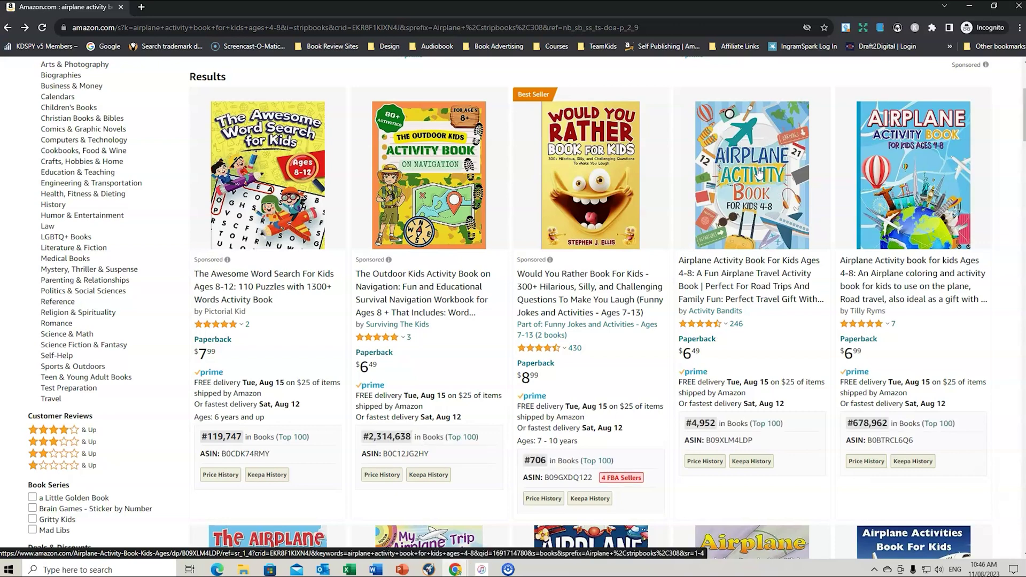
pyautogui.scroll(4, 754, 187)
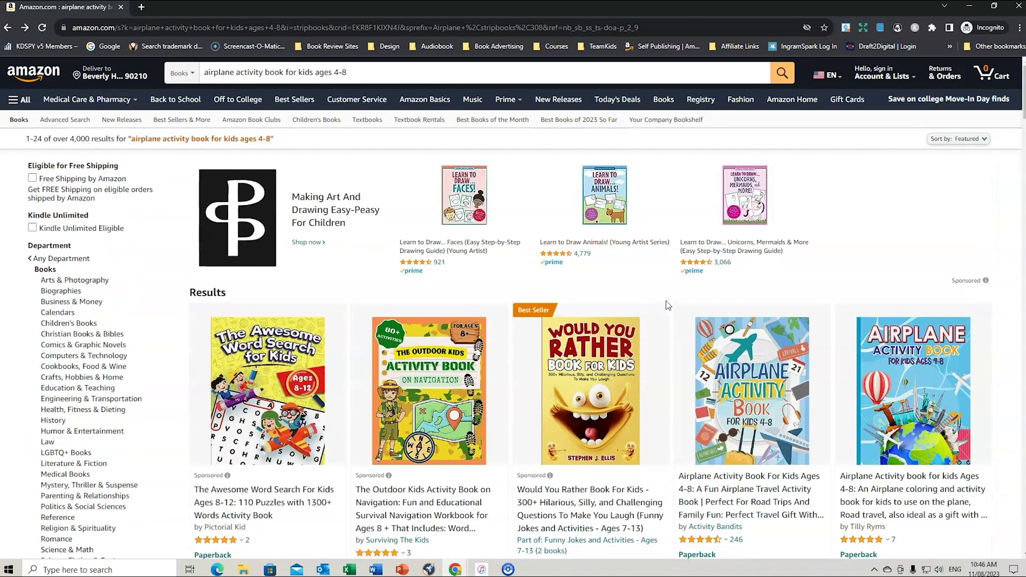
pyautogui.click(897, 28)
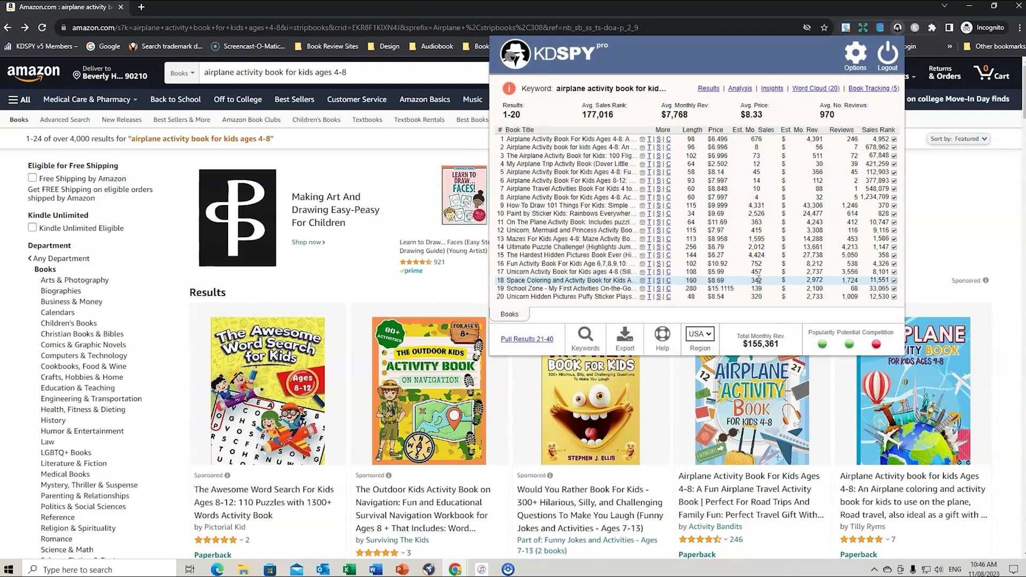
pyautogui.click(876, 130)
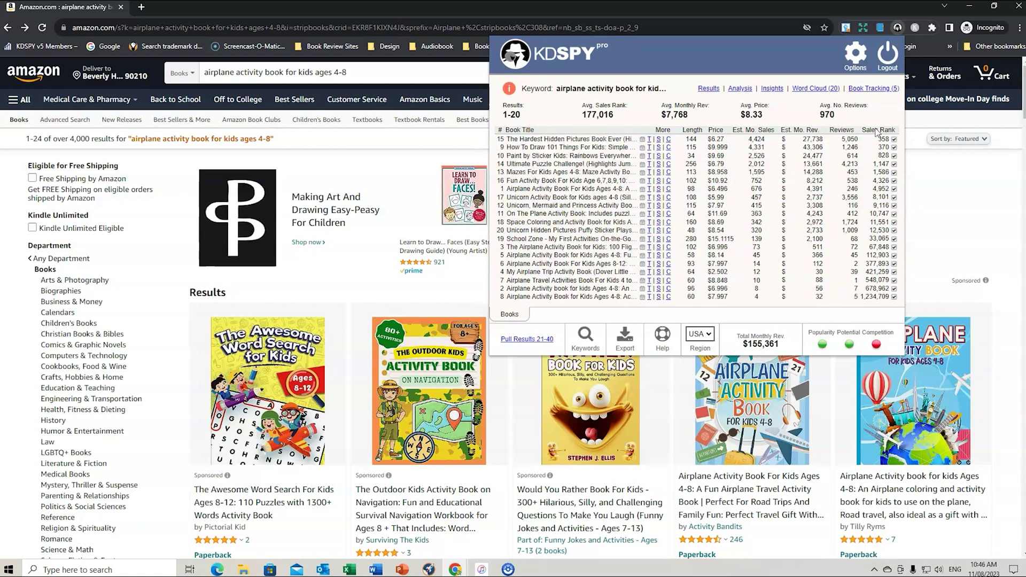
pyautogui.moveTo(376, 362)
pyautogui.click(894, 296)
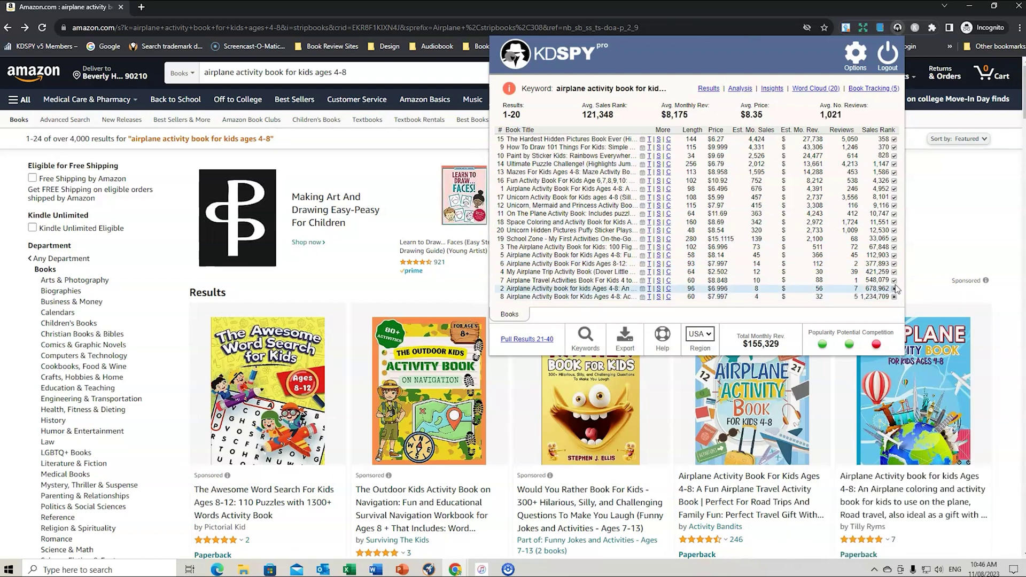
pyautogui.click(894, 281)
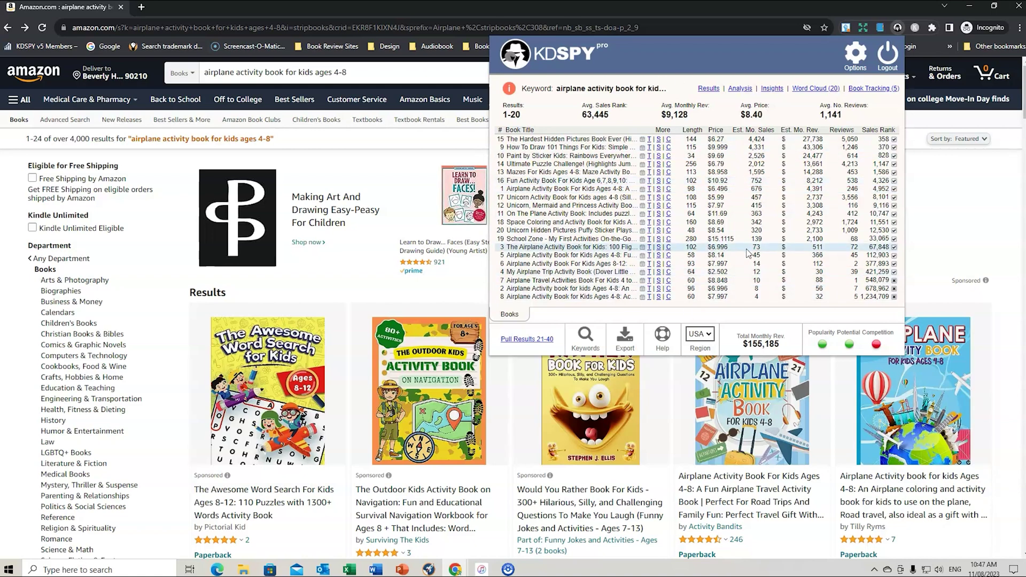
# - Close KDSPY and examine the covers, prices, reviews and sales ranks of the airplane activity books in the Amazon results
pyautogui.click(347, 355)
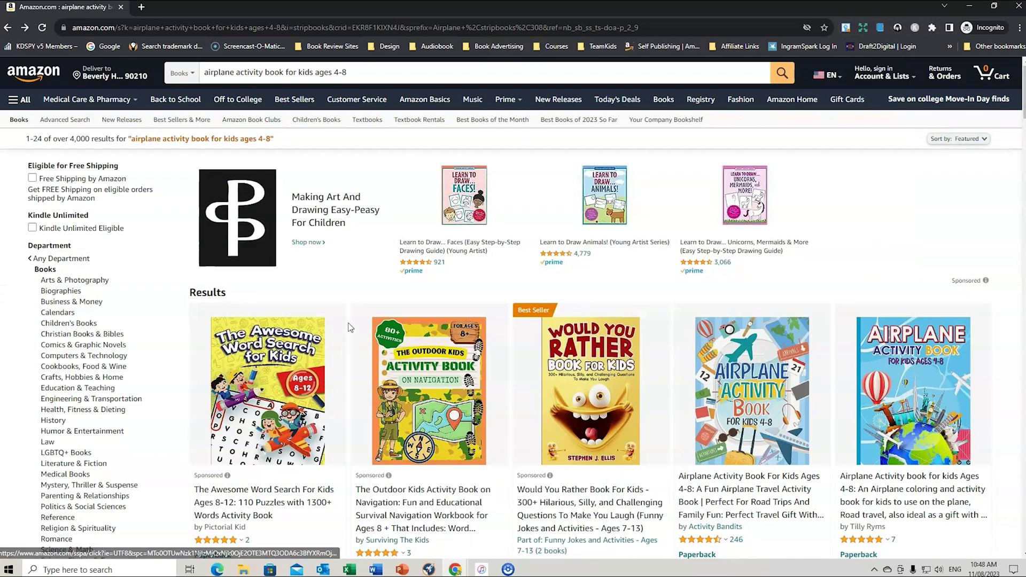
pyautogui.scroll(-5, 348, 342)
pyautogui.scroll(-5, 348, 321)
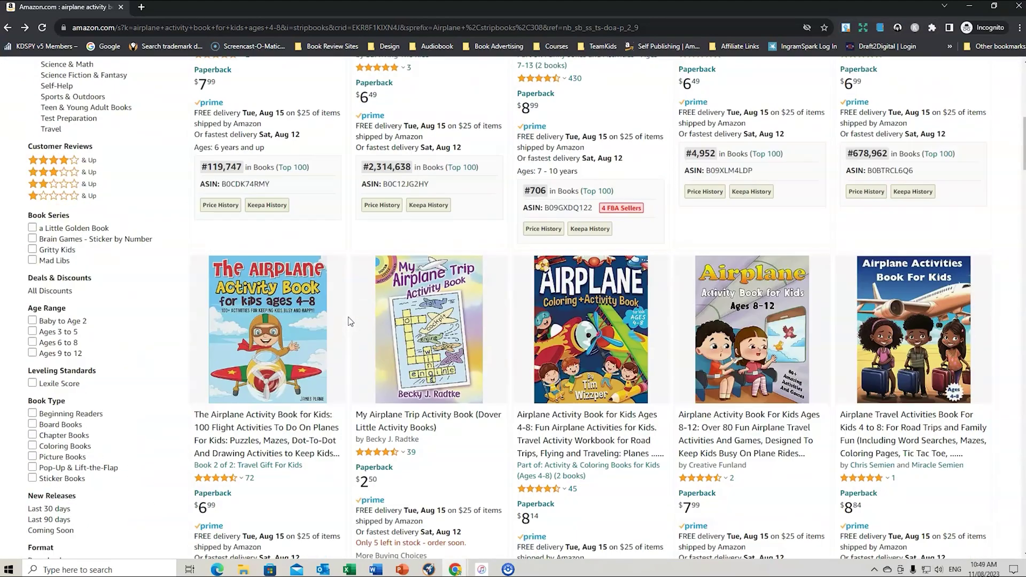
pyautogui.scroll(-5, 349, 321)
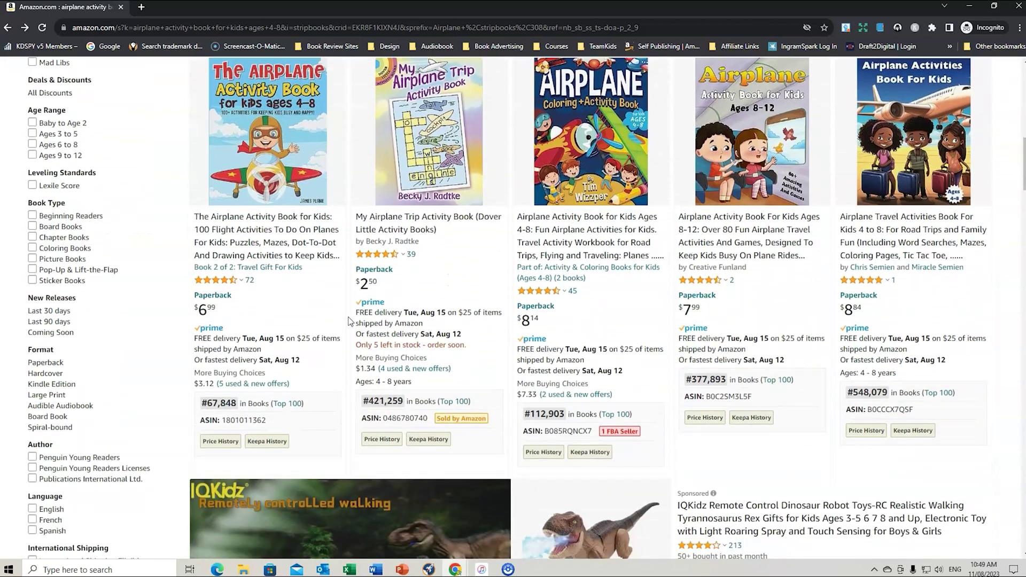
pyautogui.scroll(3, 348, 321)
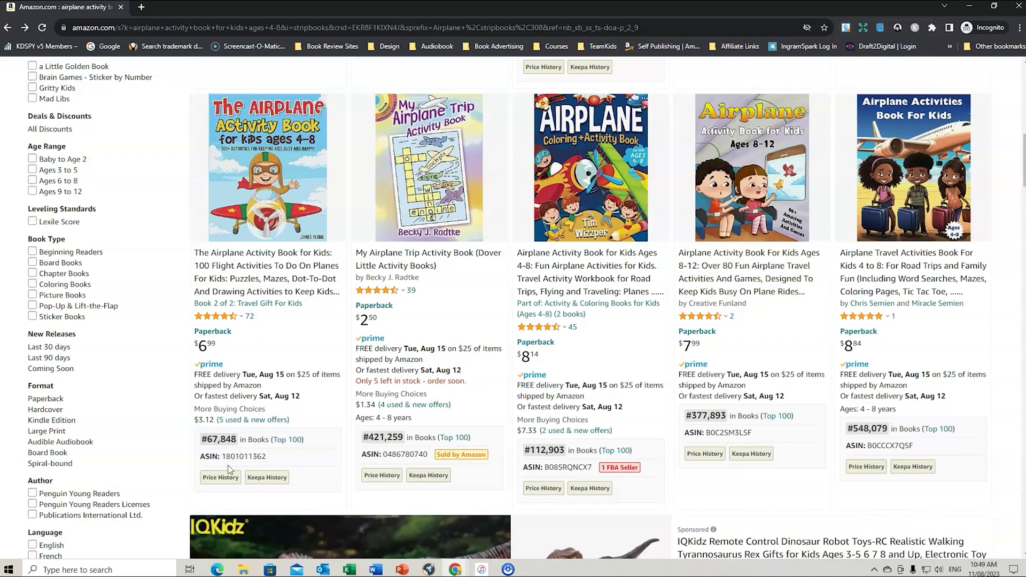
pyautogui.scroll(5, 321, 420)
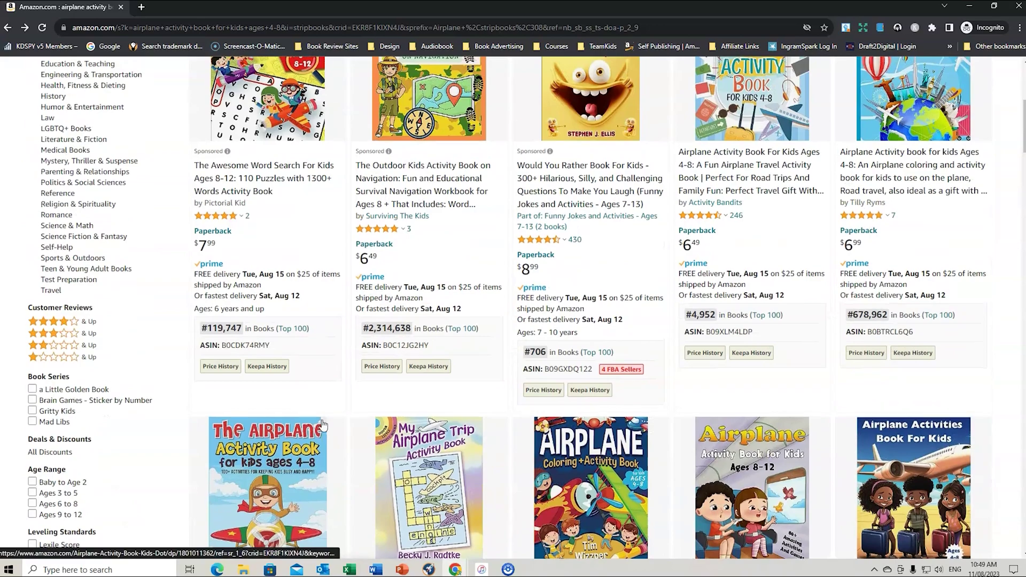
pyautogui.scroll(-3, 322, 424)
pyautogui.moveTo(417, 303)
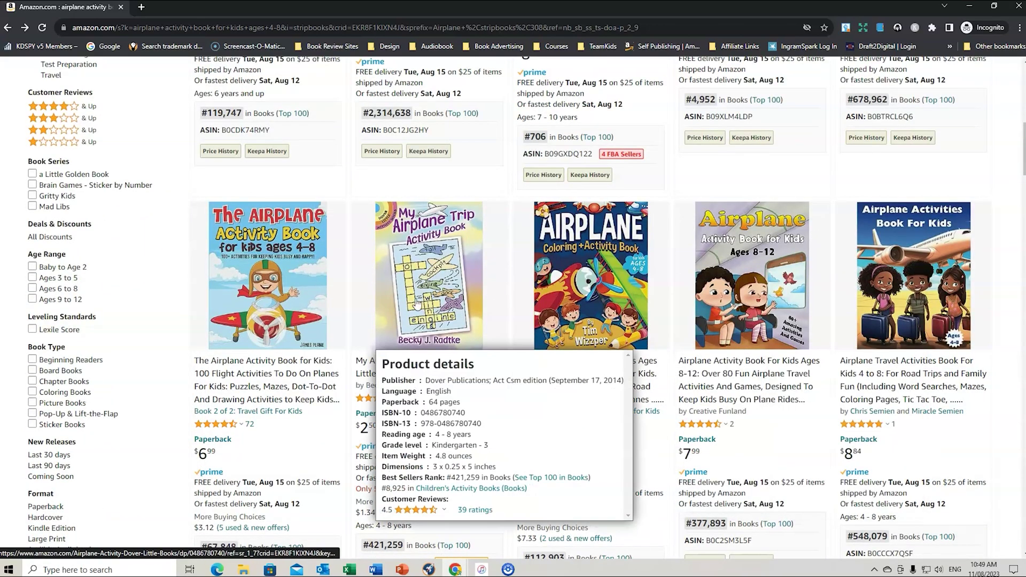
pyautogui.scroll(2, 341, 337)
pyautogui.scroll(6, 341, 337)
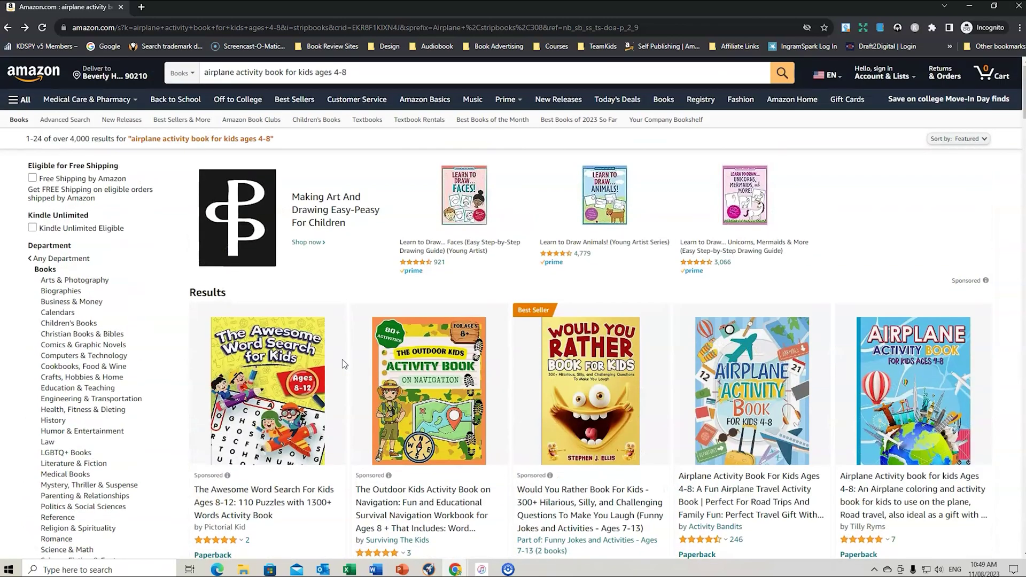